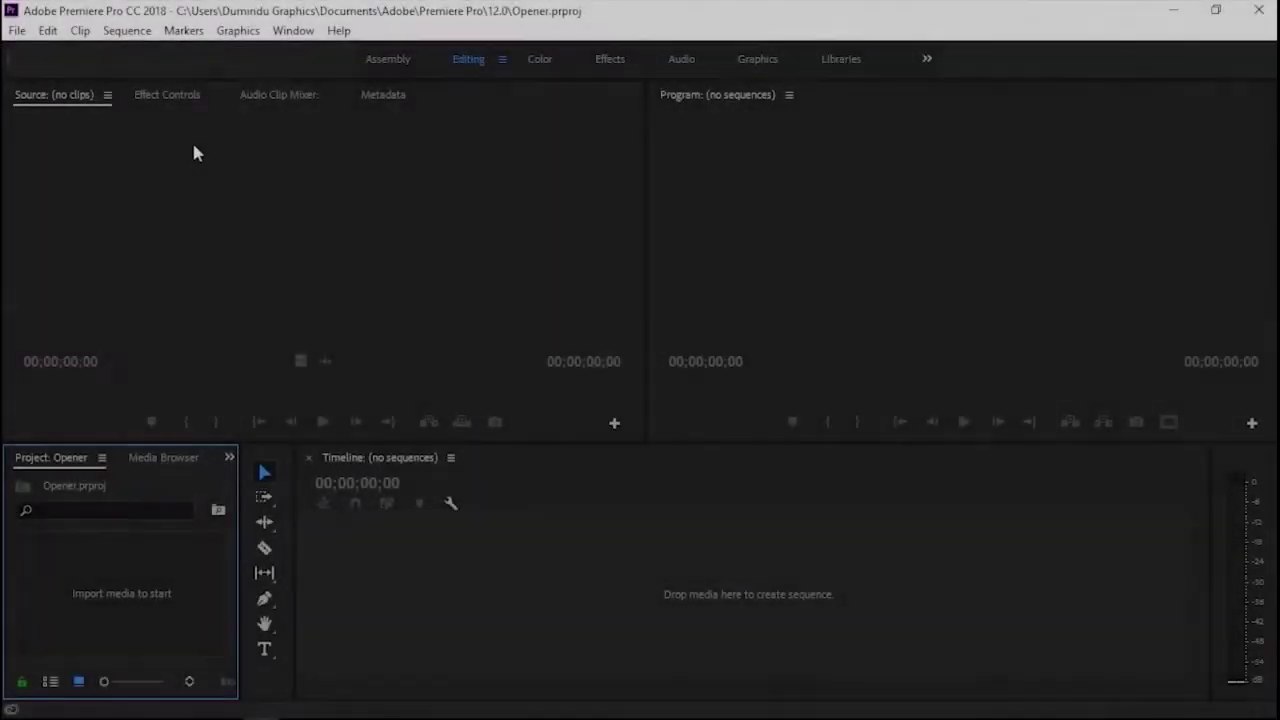
# Create a new sequence from the DV-PAL Widescreen 32kHz preset, keeping the name Sequence 01
pyautogui.click(17, 30)
pyautogui.click(47, 30)
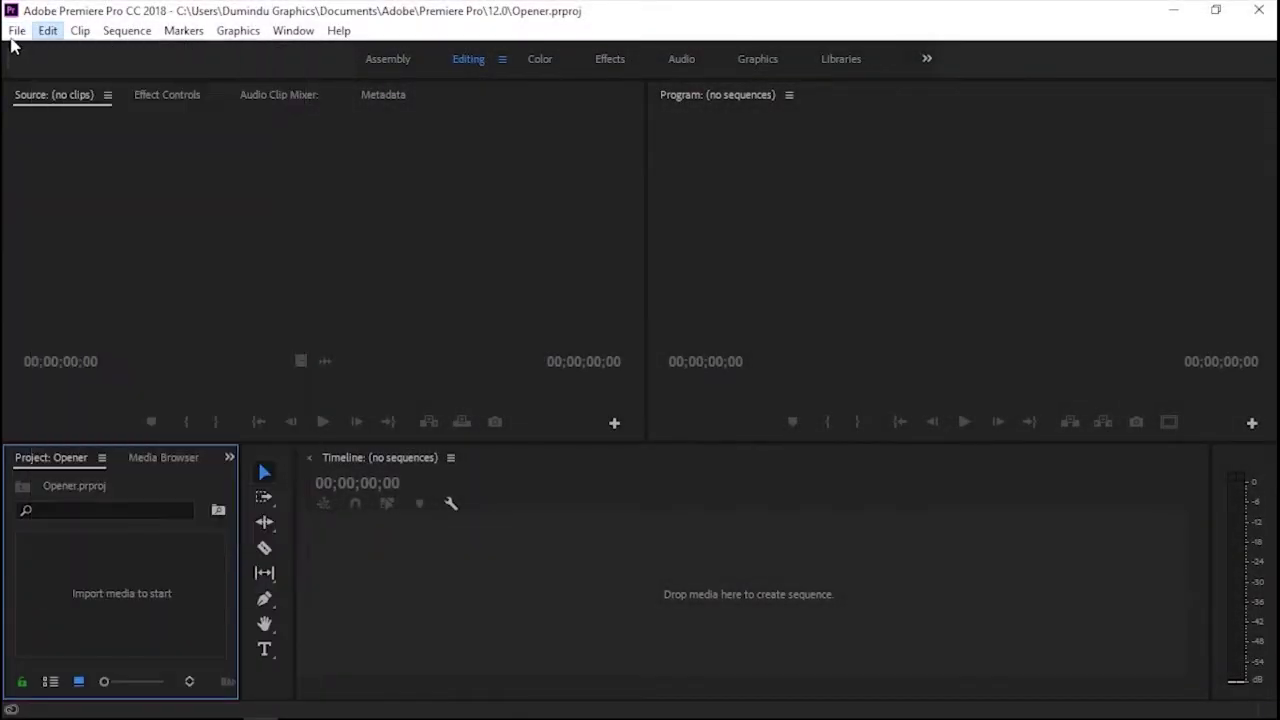
pyautogui.click(17, 30)
pyautogui.click(16, 32)
pyautogui.click(17, 31)
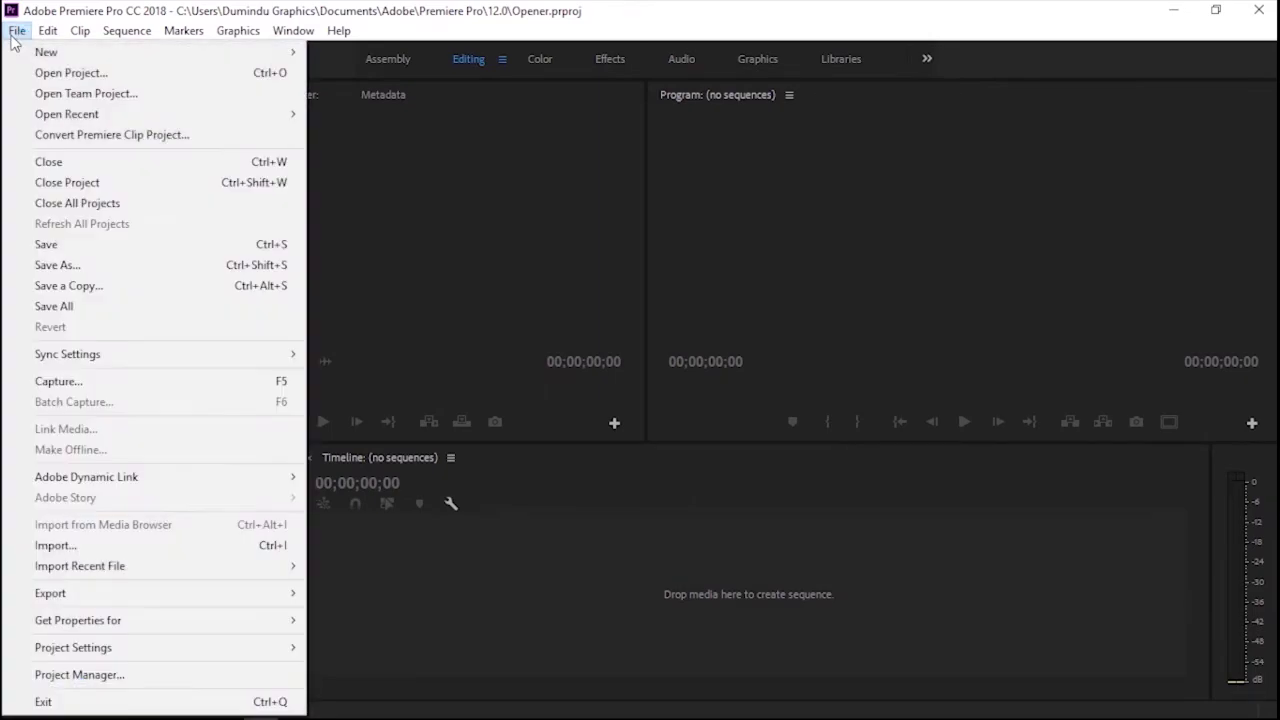
pyautogui.moveTo(46, 52)
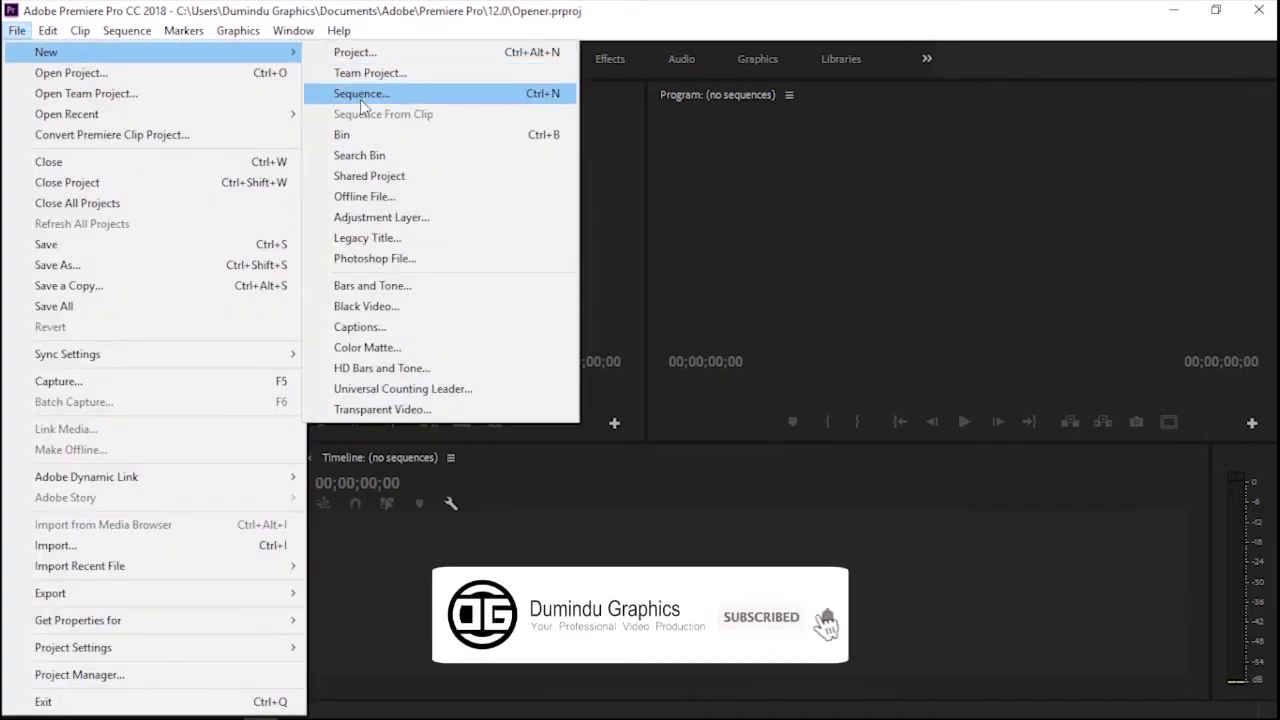
pyautogui.click(359, 94)
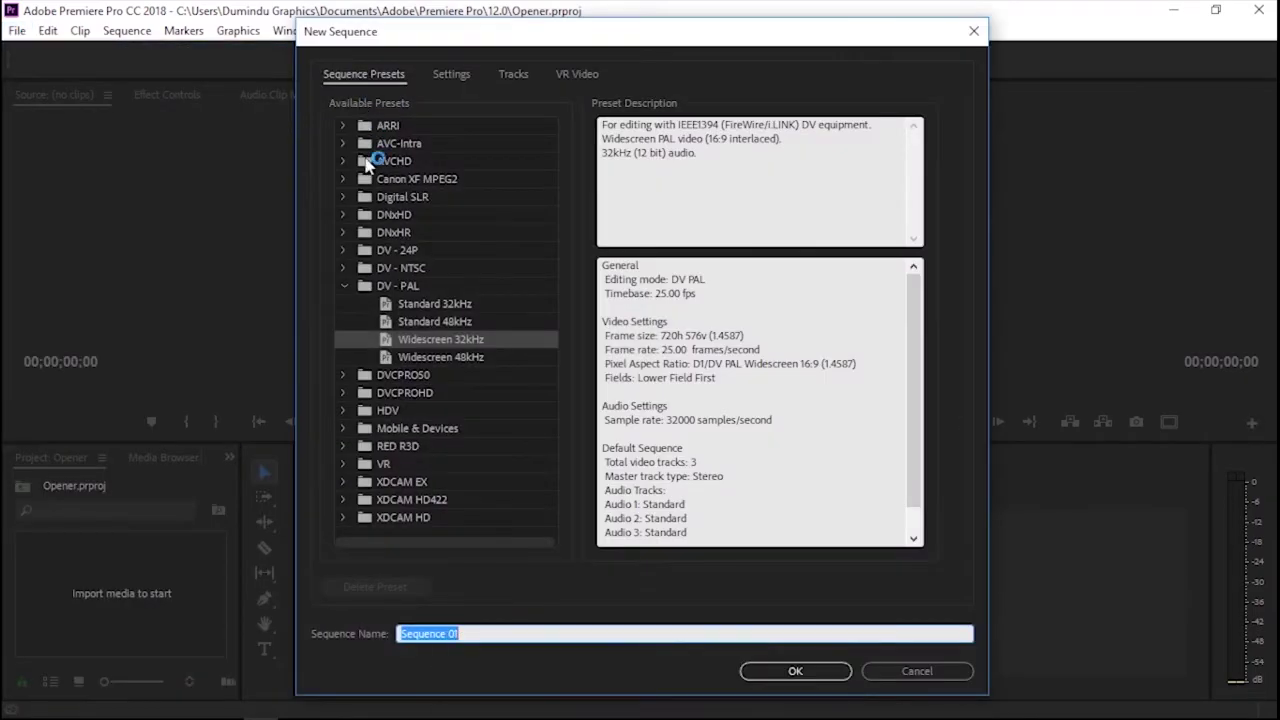
pyautogui.click(440, 347)
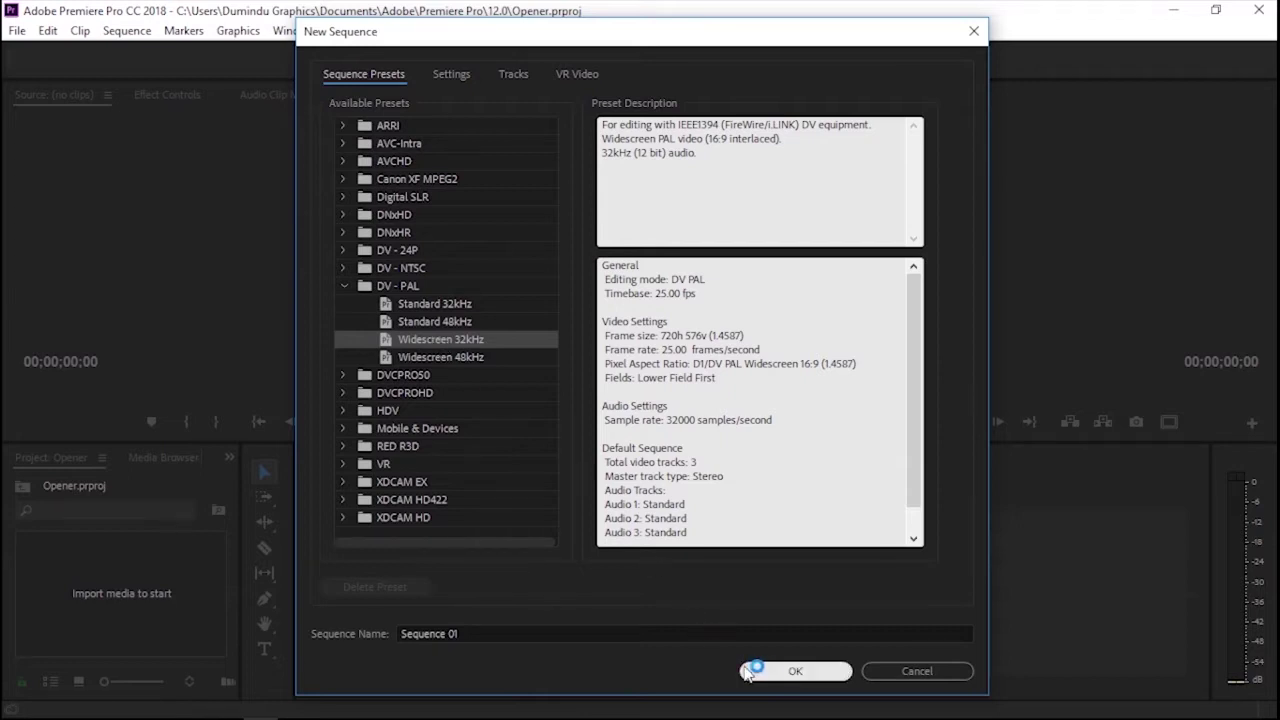
pyautogui.click(780, 671)
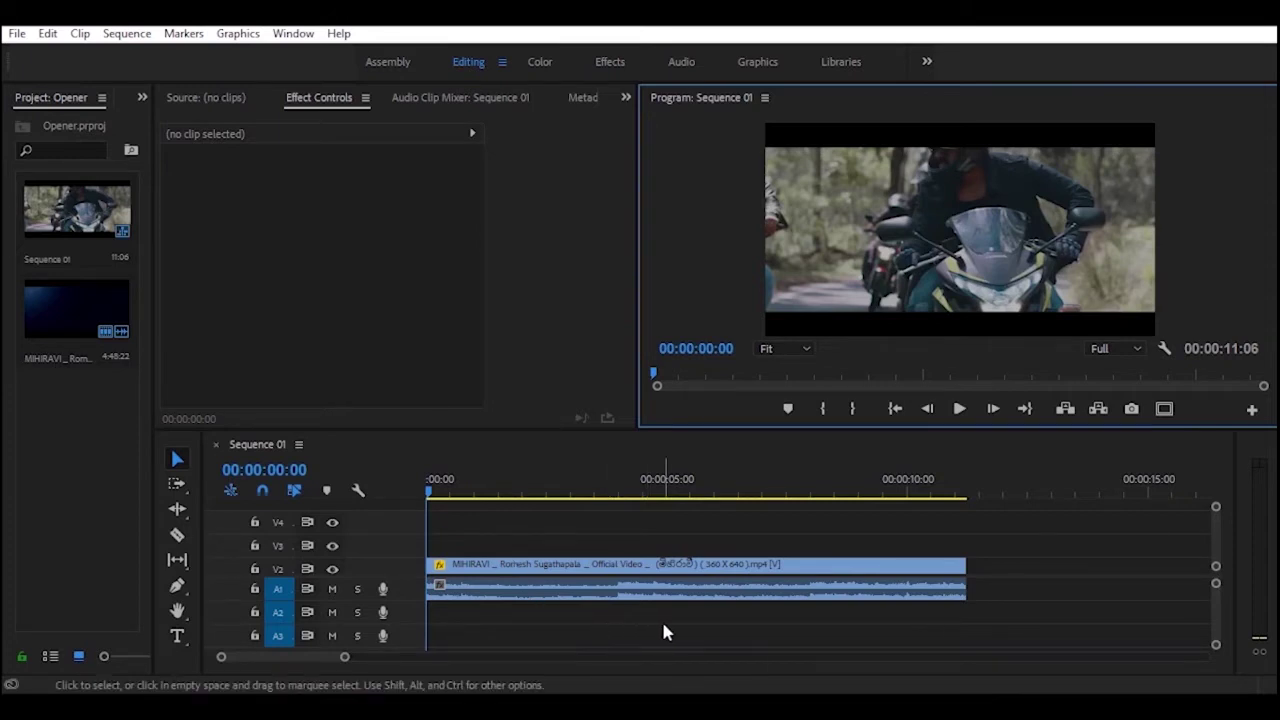
# Play Sequence 01 from the start and stop around 00:00:05:21
pyautogui.press('space')
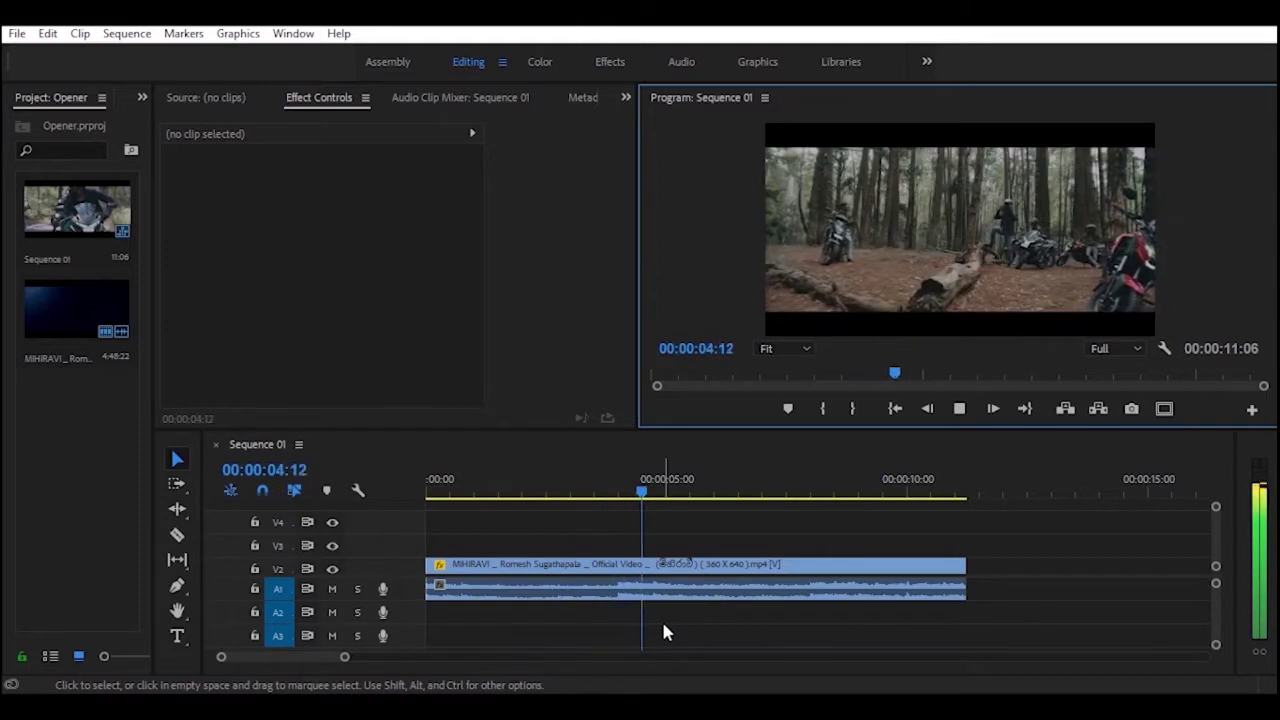
pyautogui.press('space')
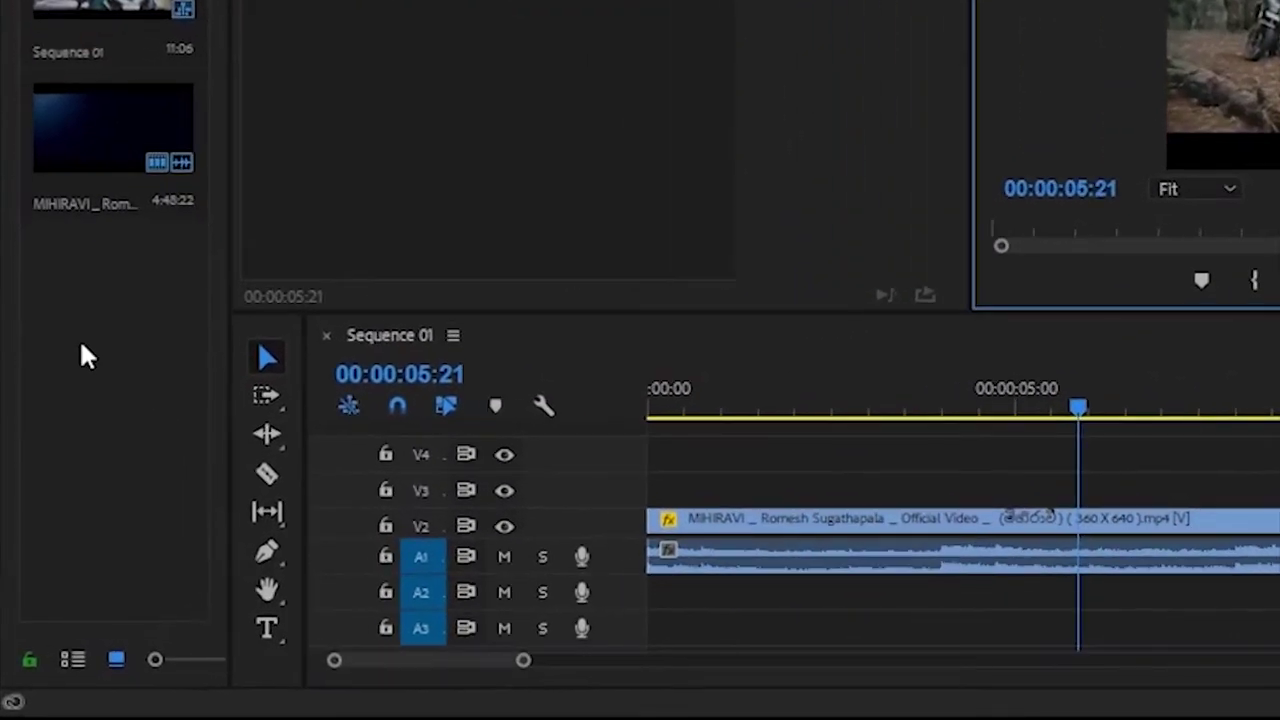
# Create a pure black (#000000) 720×576 colour matte named 'Black Bar' in the Project panel
pyautogui.rightClick(84, 355)
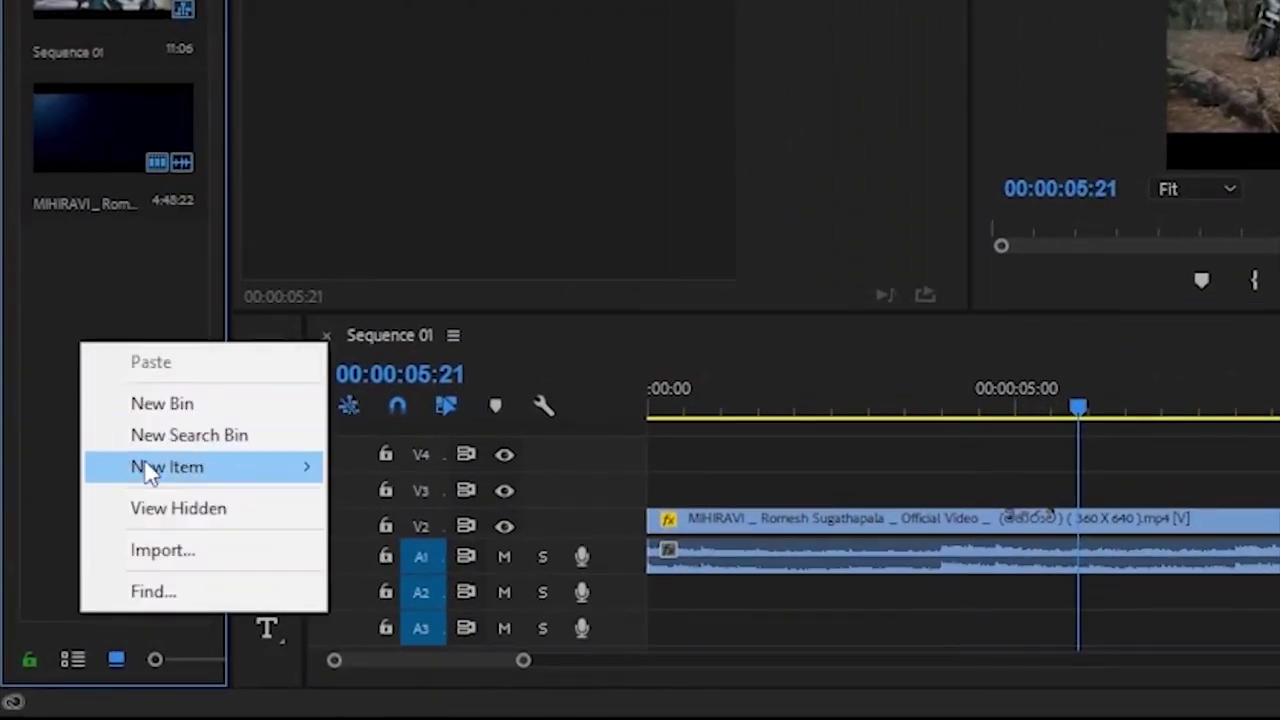
pyautogui.moveTo(189, 477)
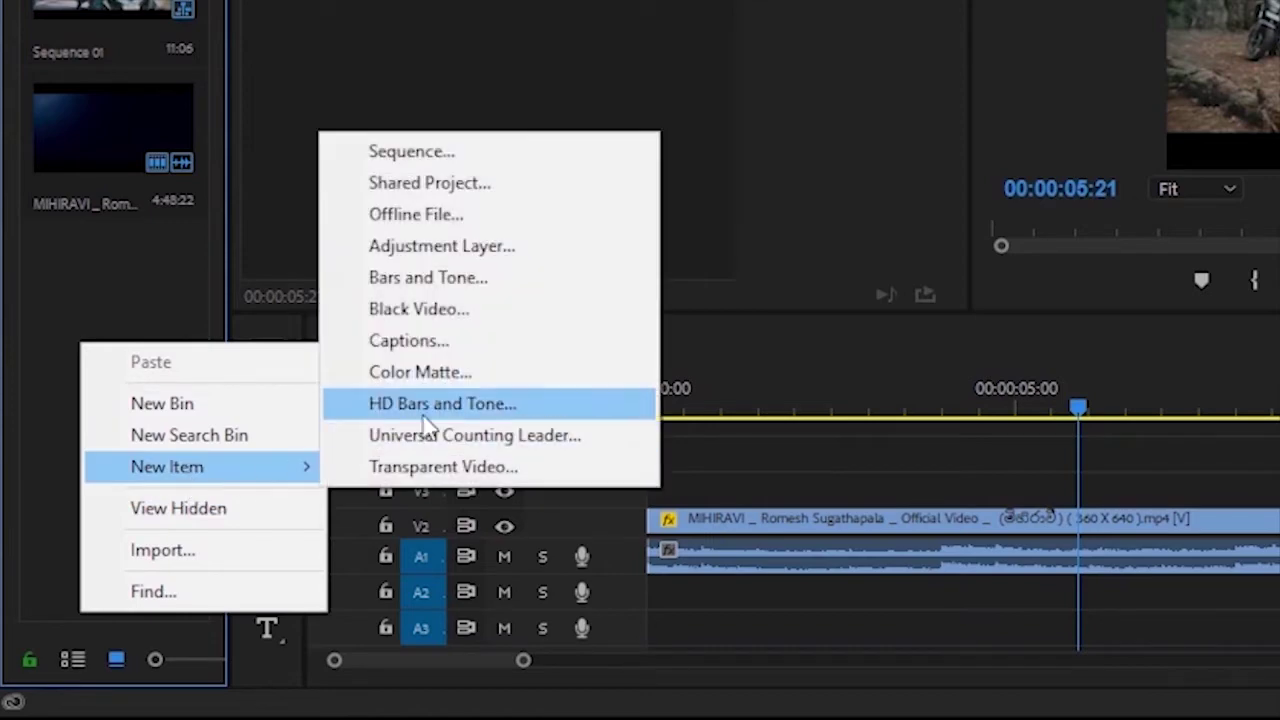
pyautogui.click(474, 378)
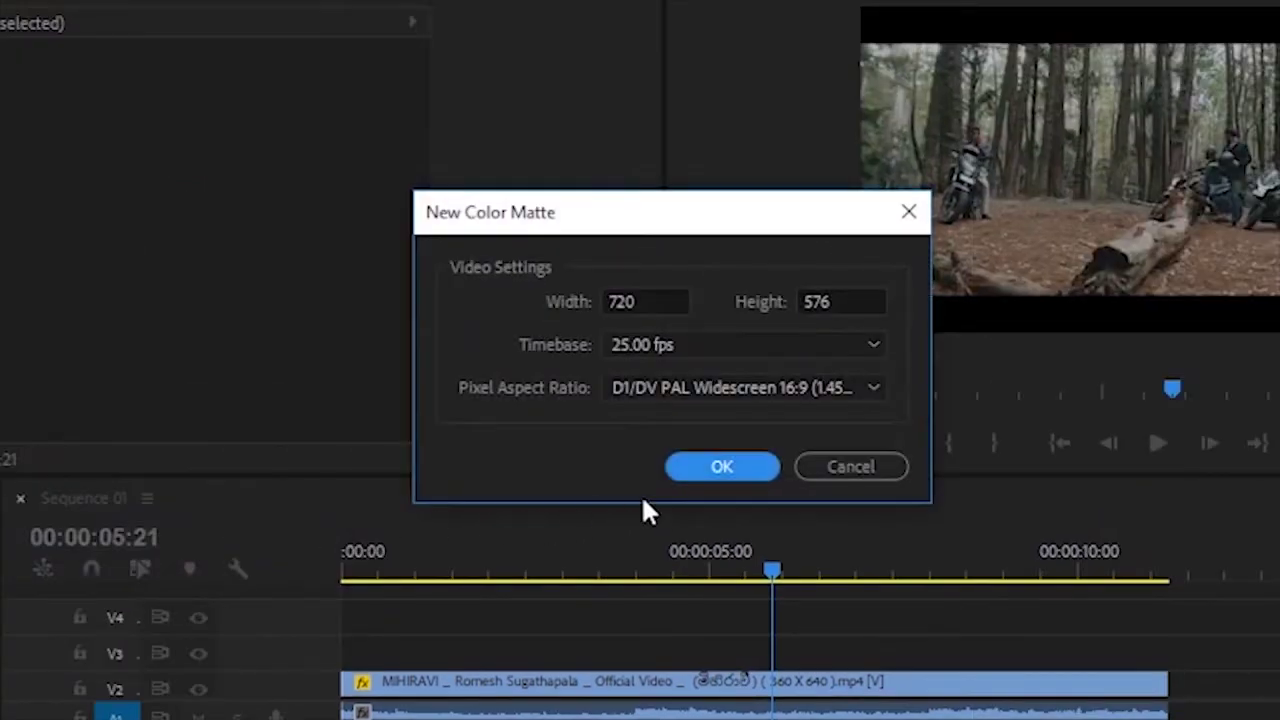
pyautogui.click(738, 474)
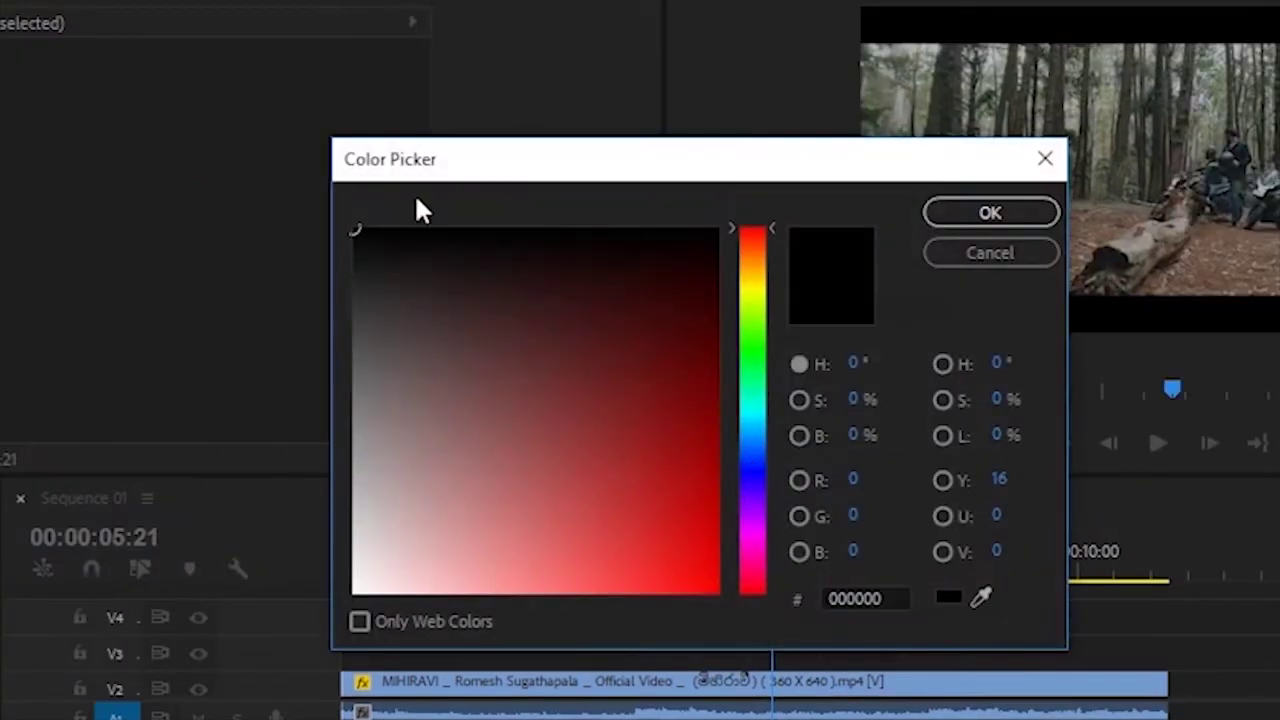
pyautogui.click(945, 212)
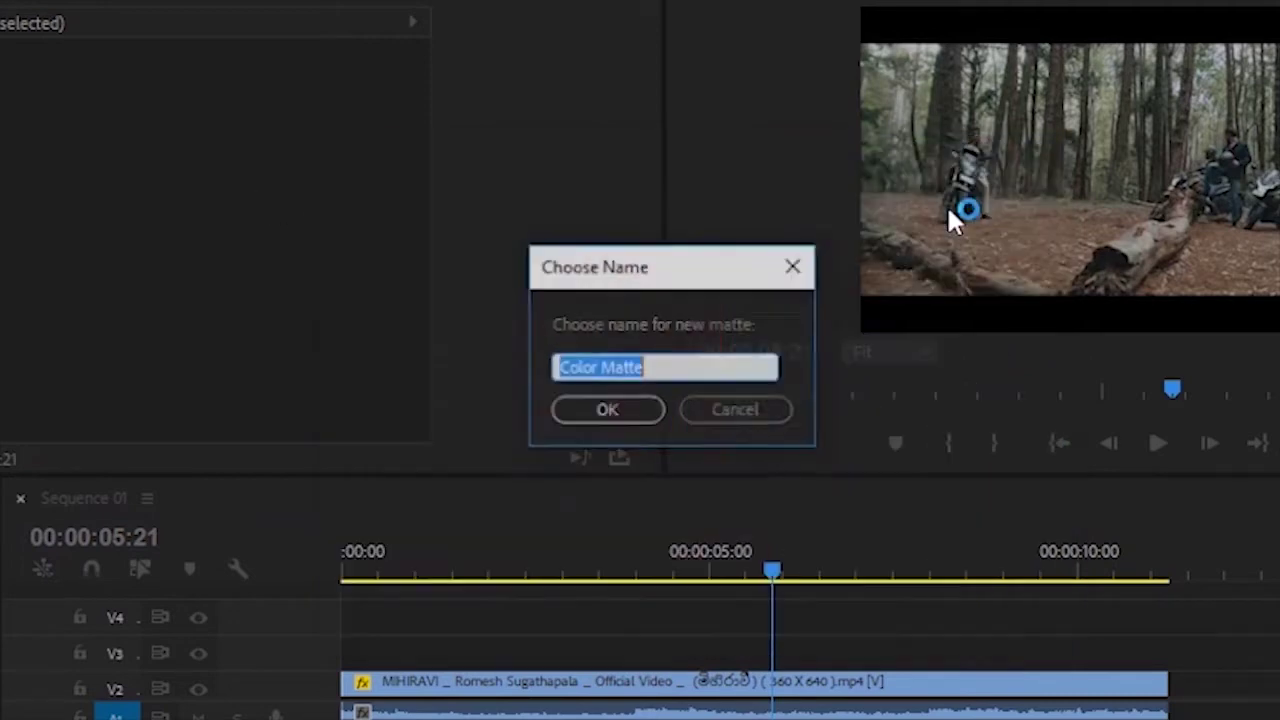
pyautogui.write('Black')
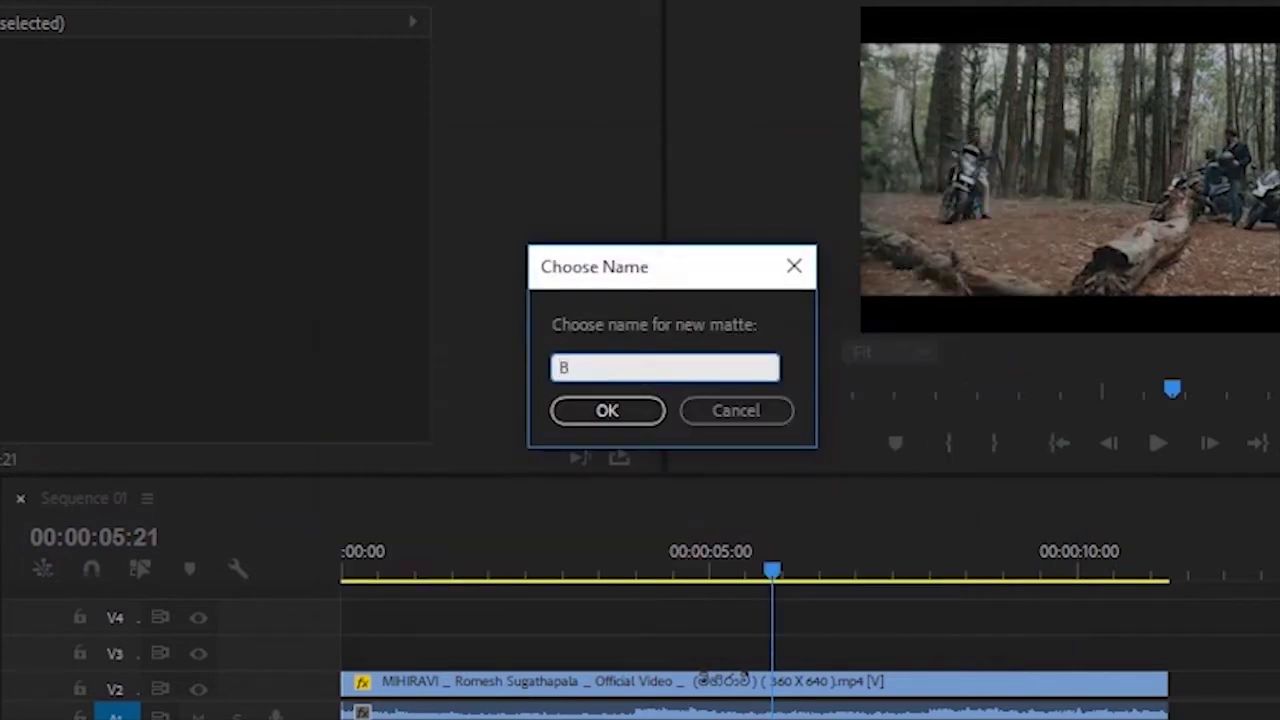
pyautogui.write(' Bar')
pyautogui.click(596, 411)
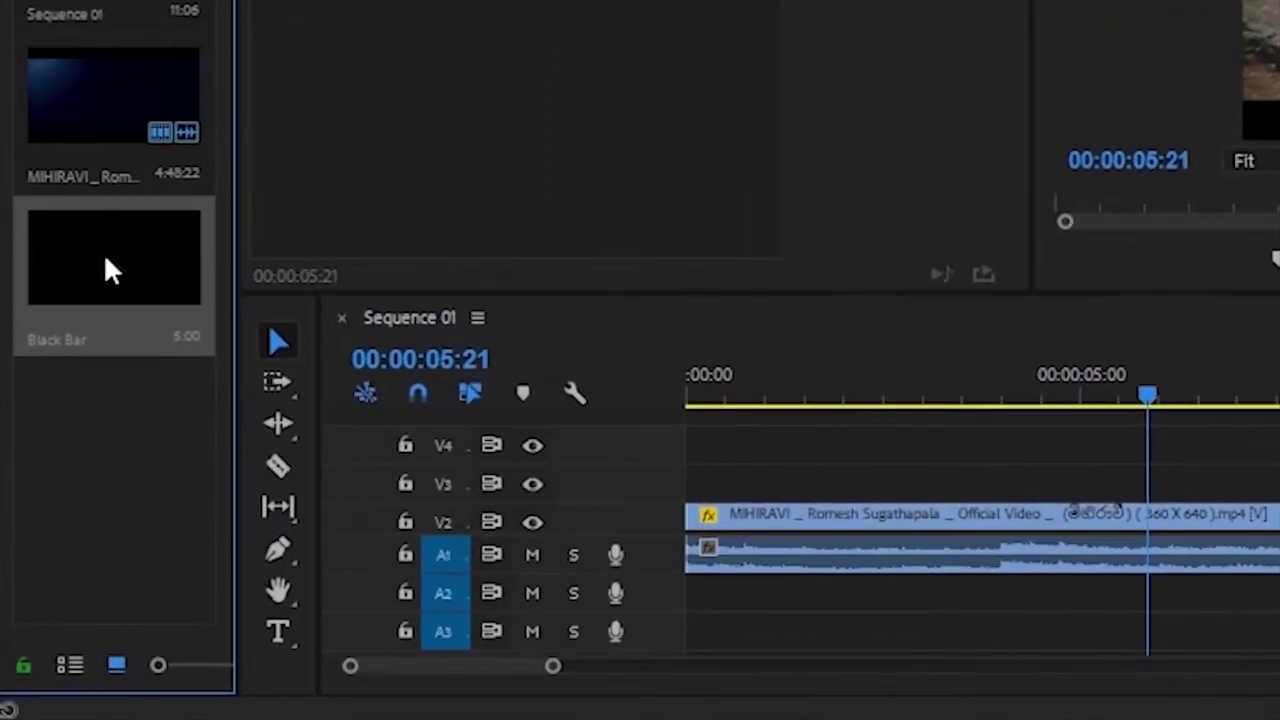
# Drag the Black Bar matte onto a new V5 track at the sequence start
pyautogui.moveTo(181, 290); pyautogui.dragTo(694, 443)
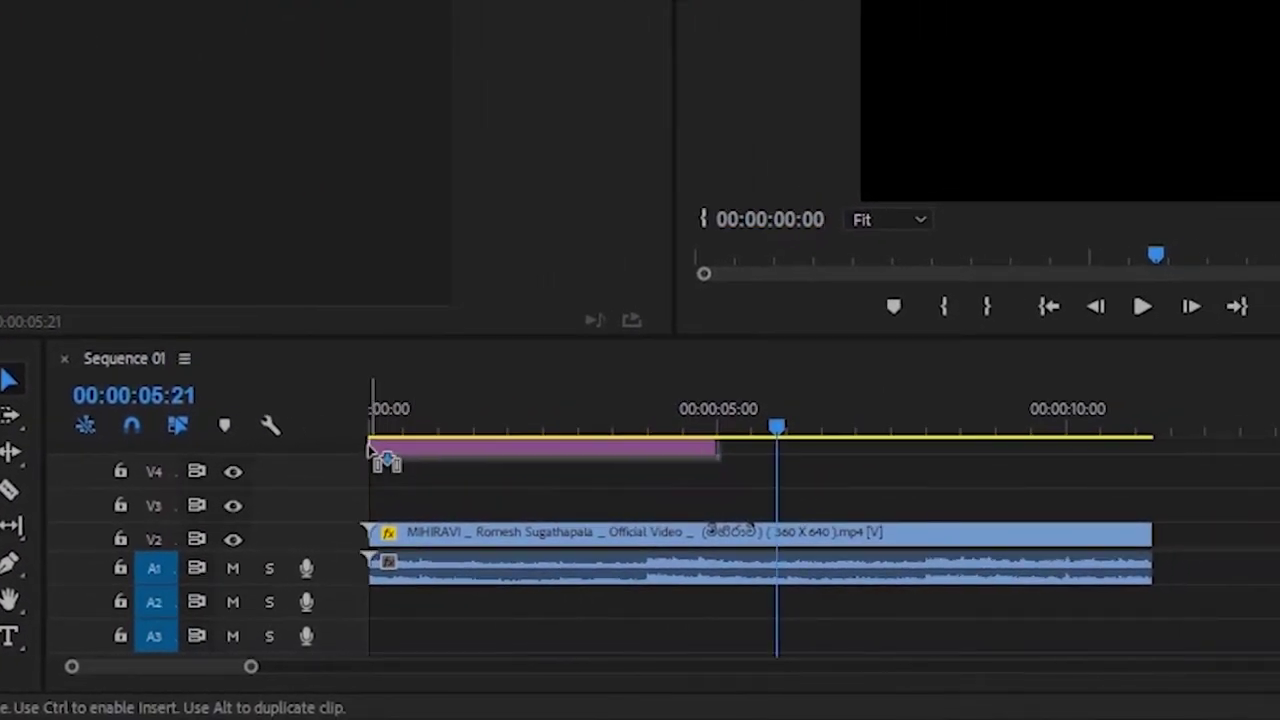
pyautogui.moveTo(371, 448); pyautogui.dragTo(366, 440)
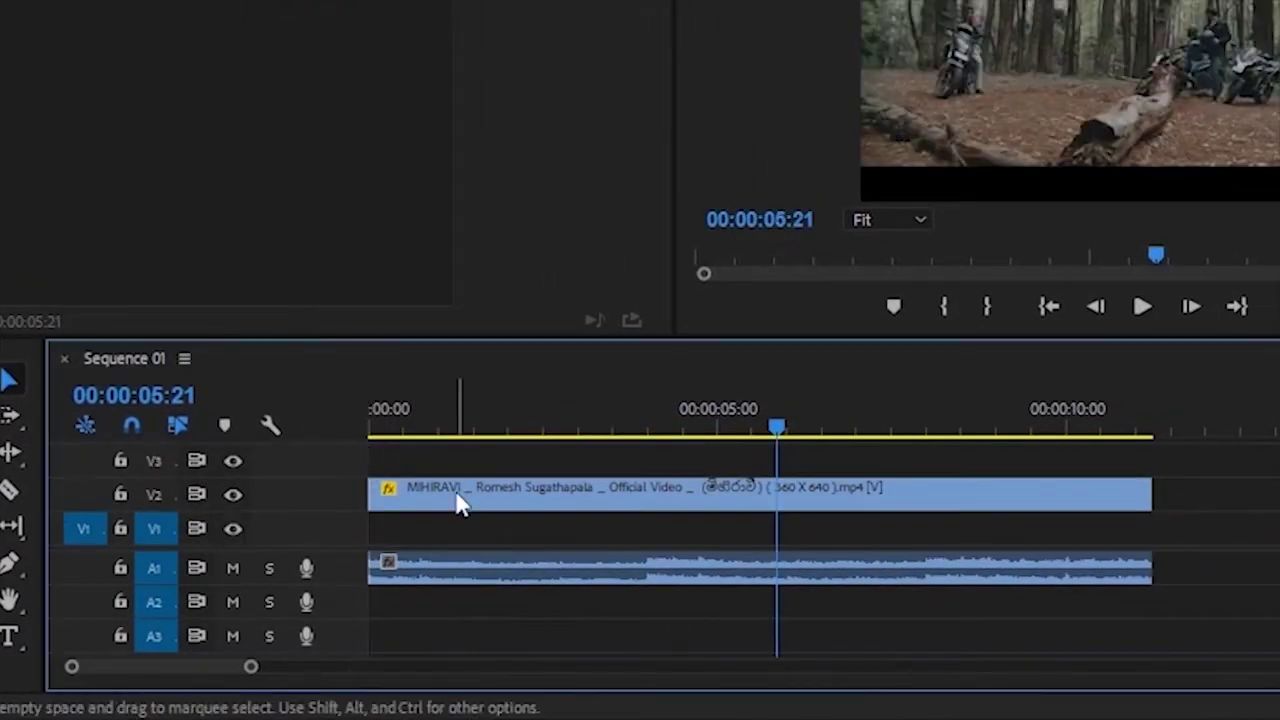
pyautogui.scroll(2, 458, 503)
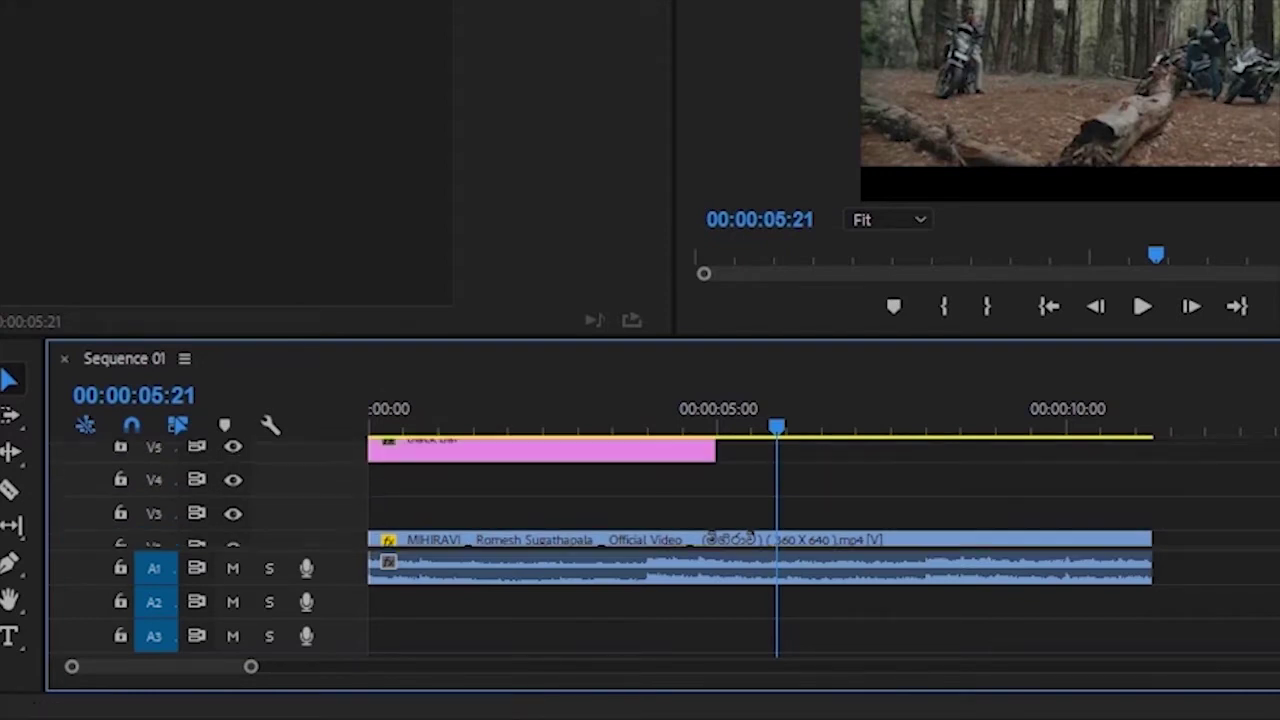
pyautogui.scroll(-2, 458, 503)
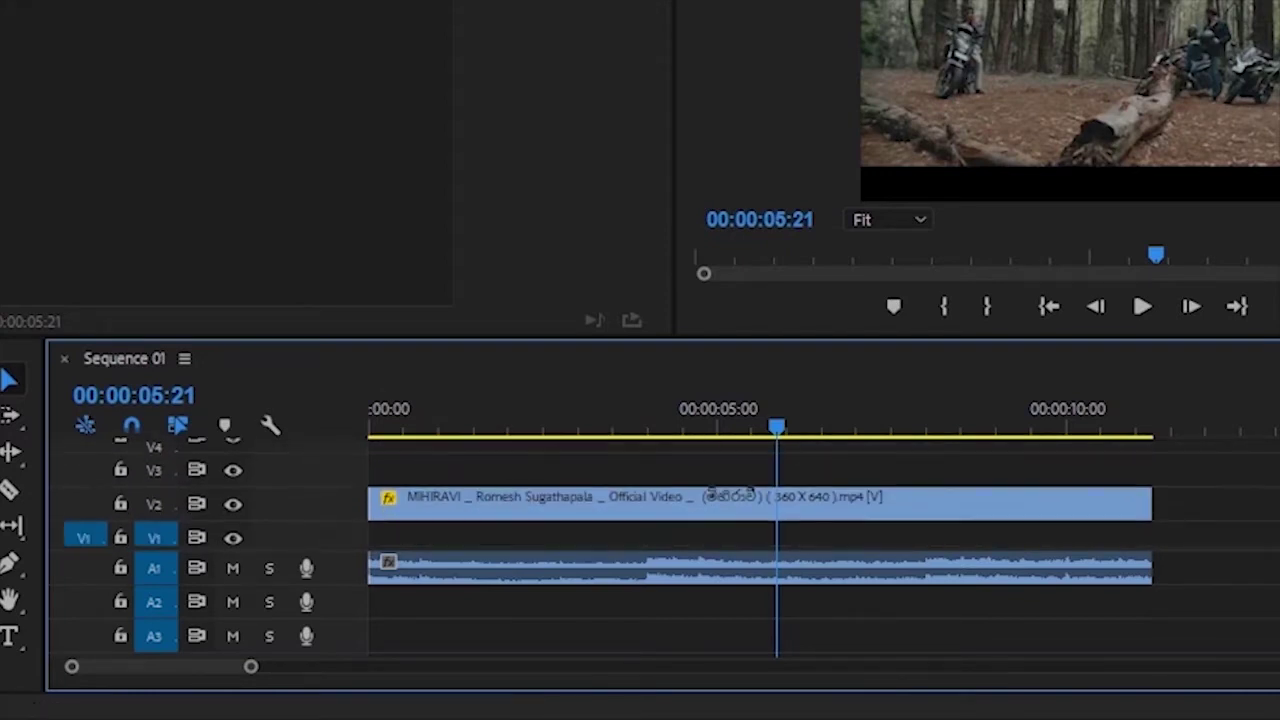
pyautogui.scroll(2, 458, 503)
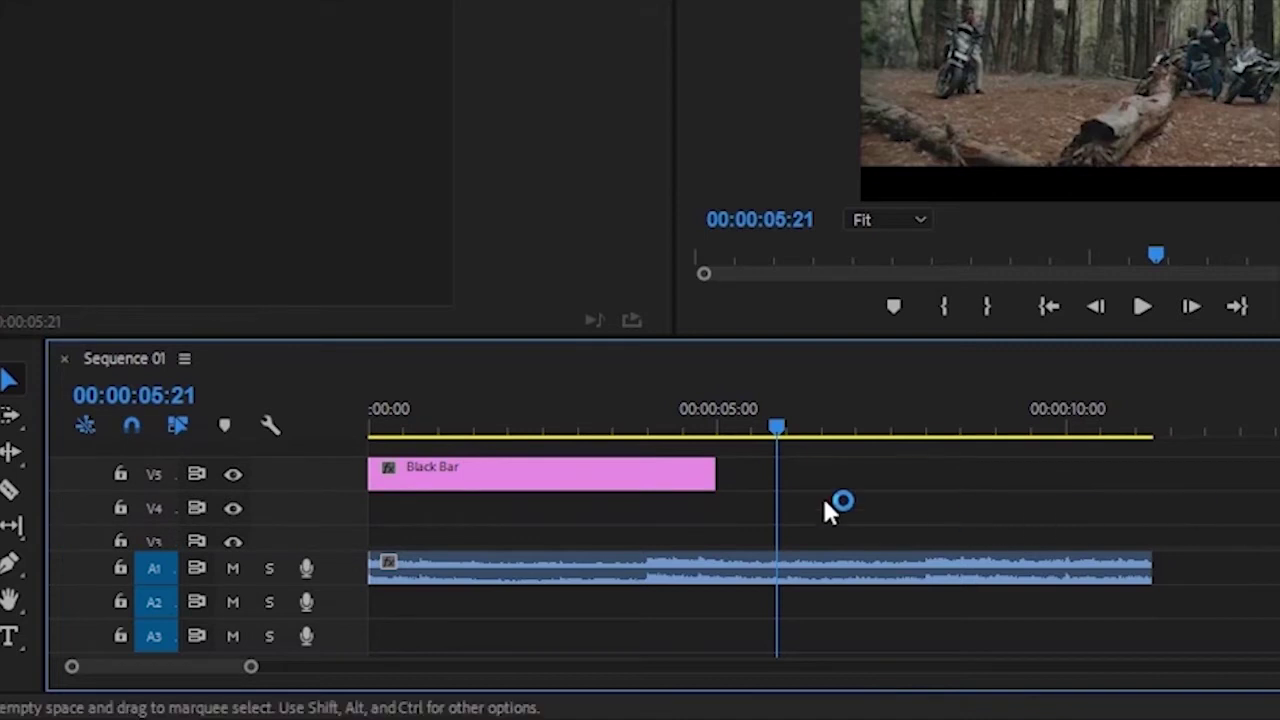
# Play the sequence back from the start to check the Black Bar
pyautogui.click(1045, 310)
pyautogui.press('space')
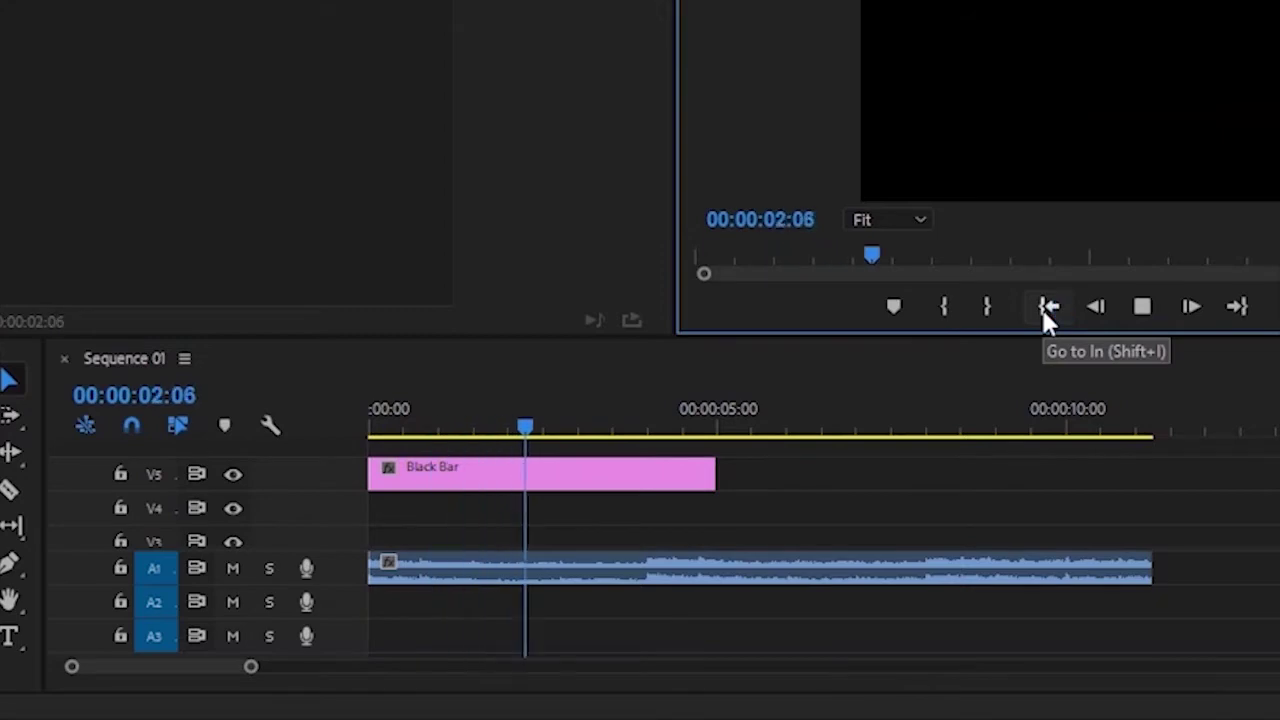
pyautogui.press('space')
# Hide track V5 and trim the Black Bar clip to end at 00:00:02:18
pyautogui.click(232, 474)
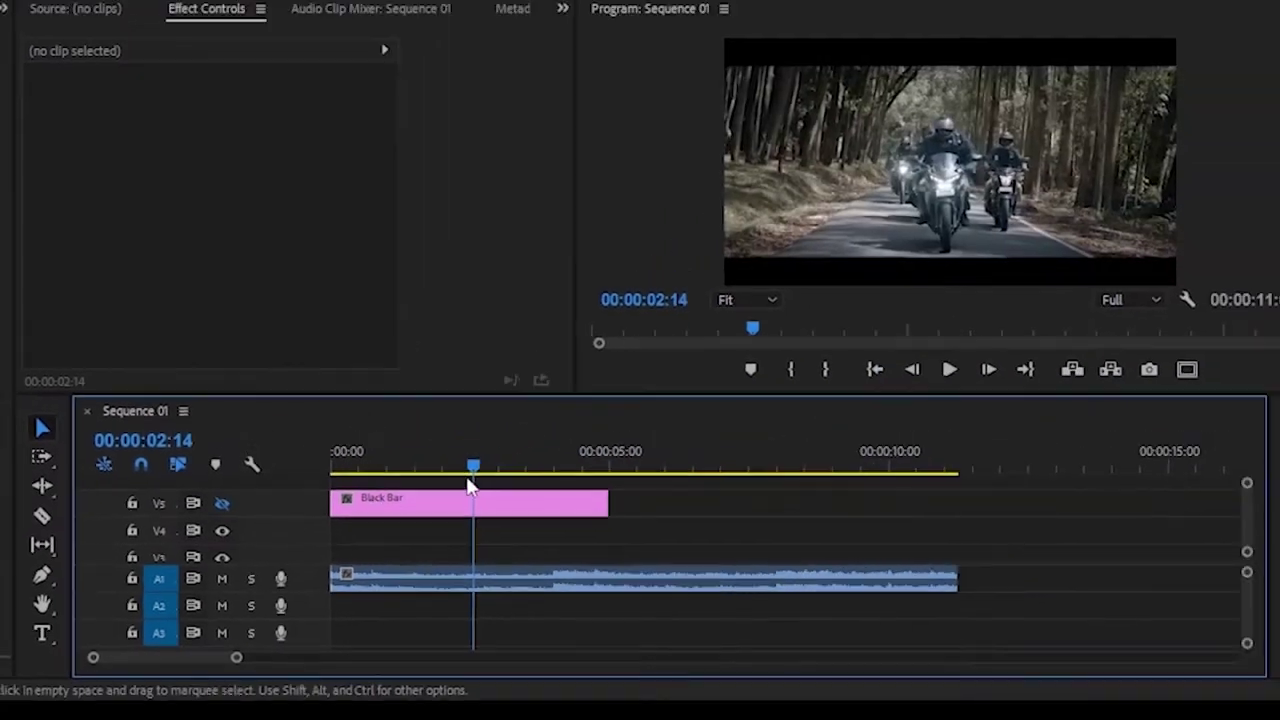
pyautogui.press('j')
pyautogui.moveTo(474, 485)
pyautogui.mouseDown()
pyautogui.moveTo(600, 477)
pyautogui.moveTo(520, 484)
pyautogui.moveTo(571, 486)
pyautogui.moveTo(487, 503)
pyautogui.mouseUp()
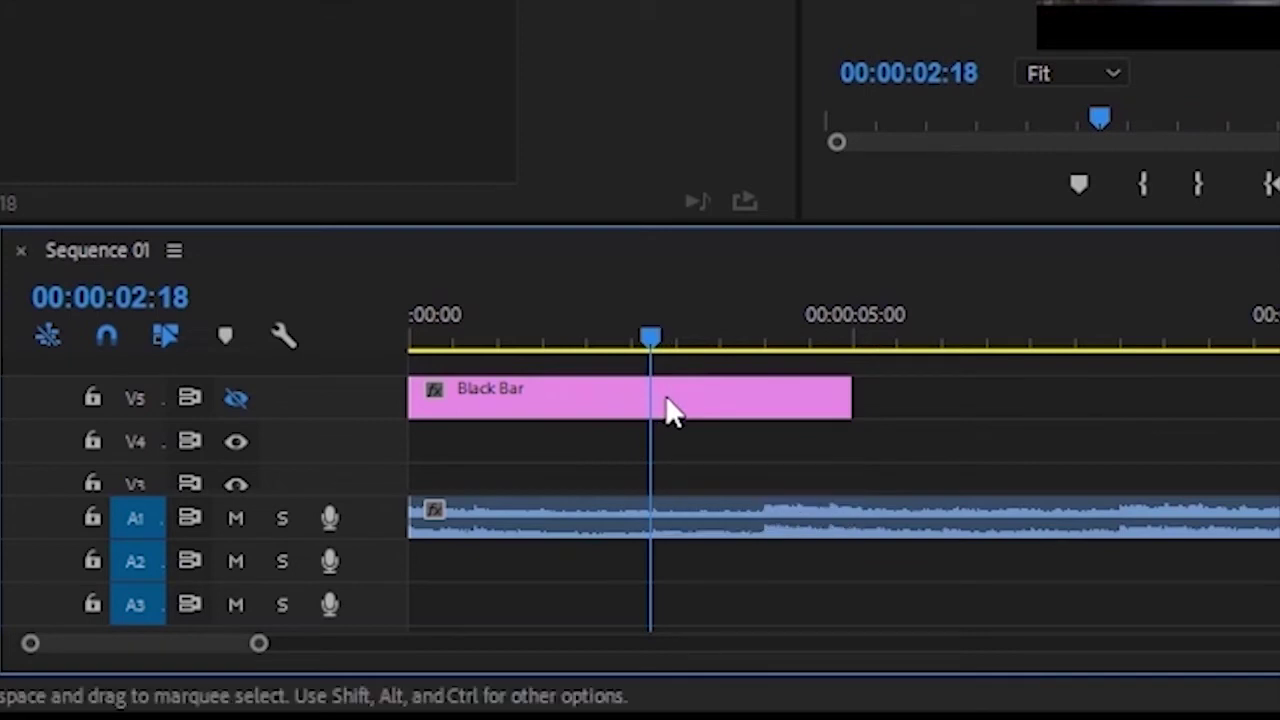
pyautogui.moveTo(848, 397); pyautogui.dragTo(649, 400)
pyautogui.click(585, 425)
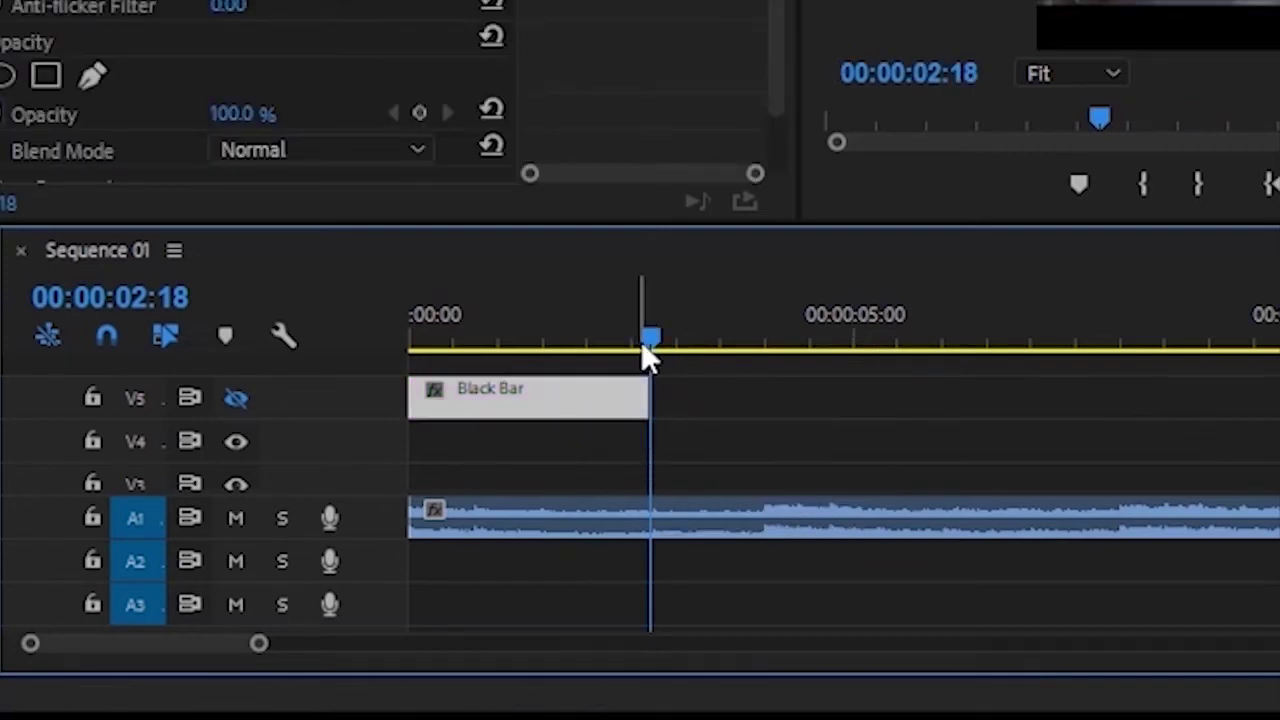
pyautogui.moveTo(653, 340); pyautogui.dragTo(655, 348)
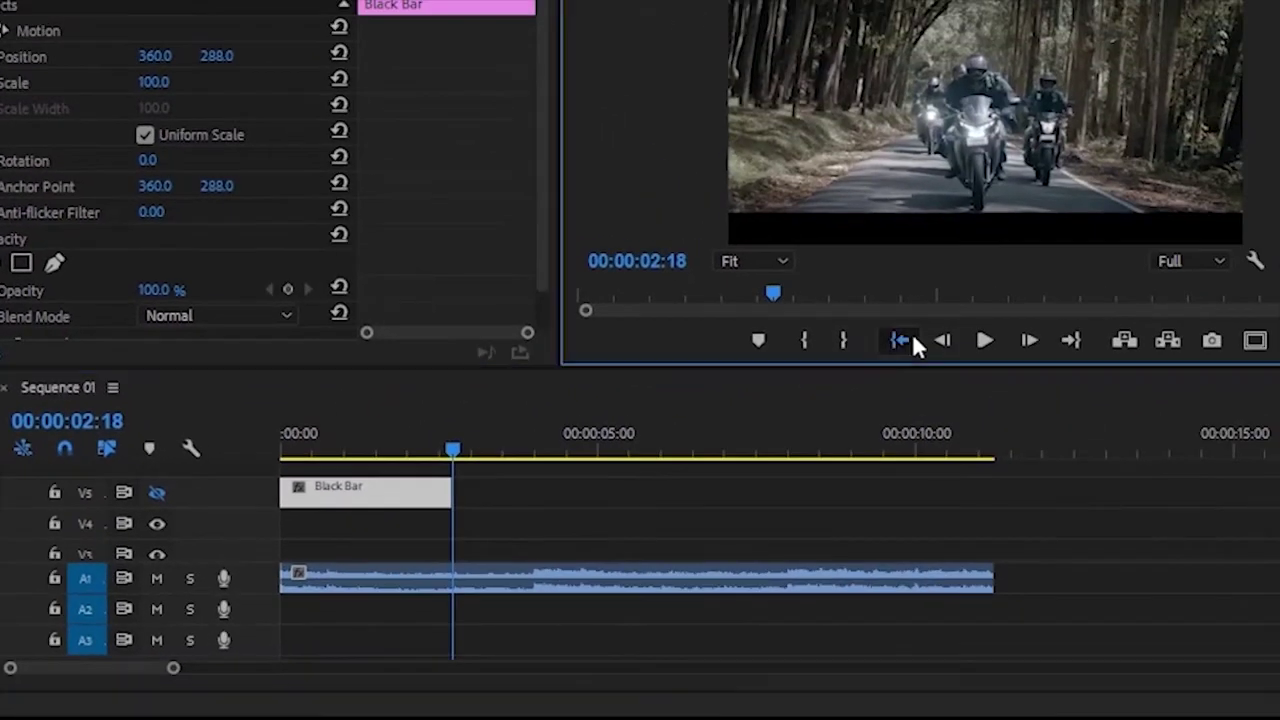
# Show V5 again and set Black Bar's Scale Height to 50 with Uniform Scale off
pyautogui.click(912, 340)
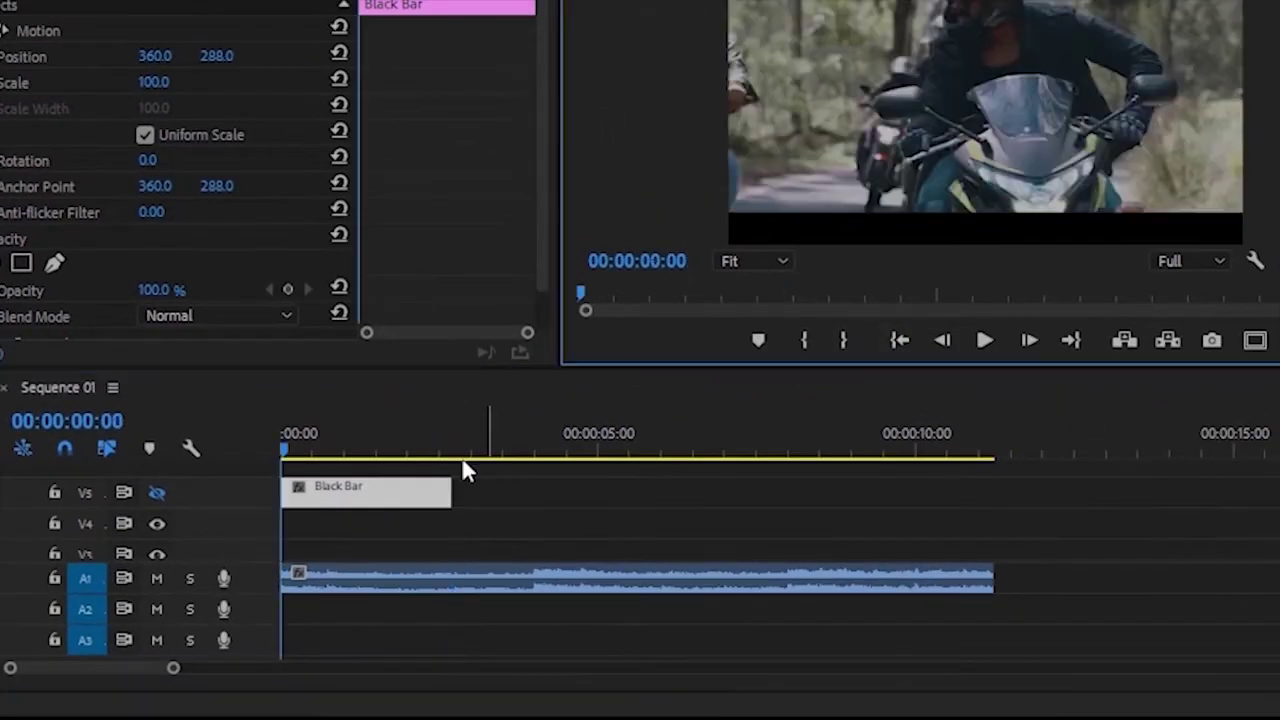
pyautogui.click(156, 493)
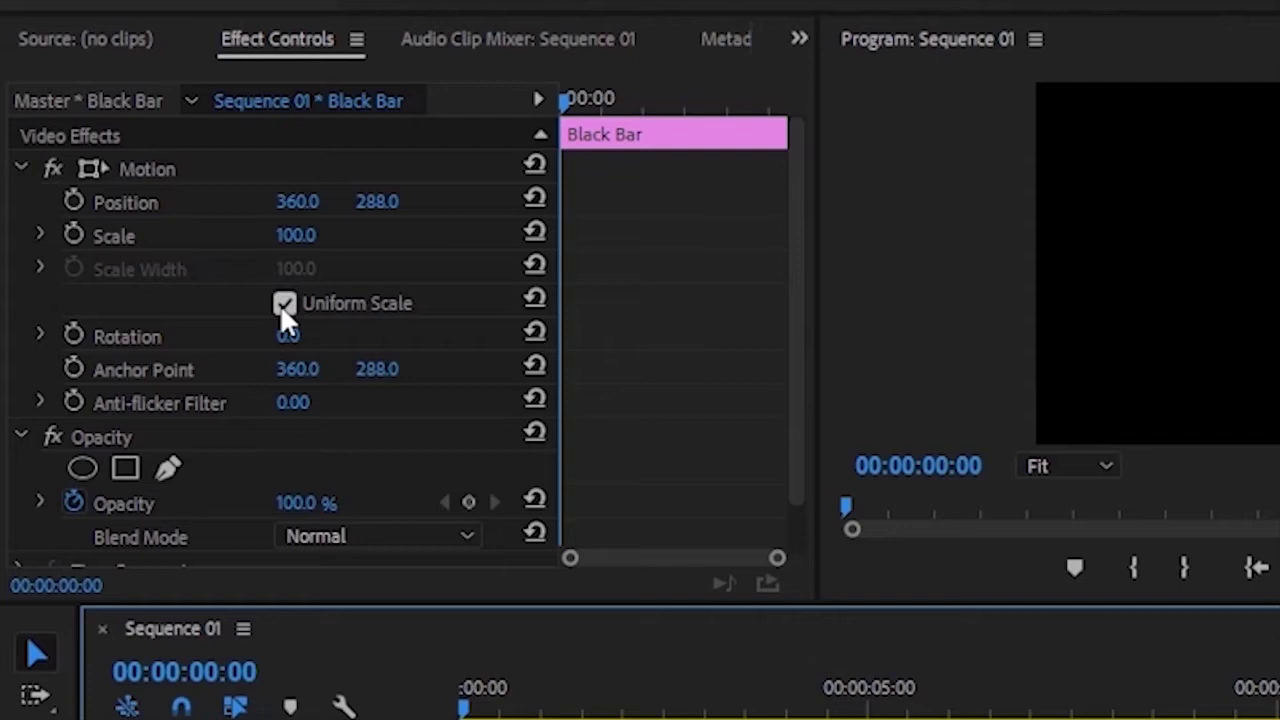
pyautogui.click(284, 303)
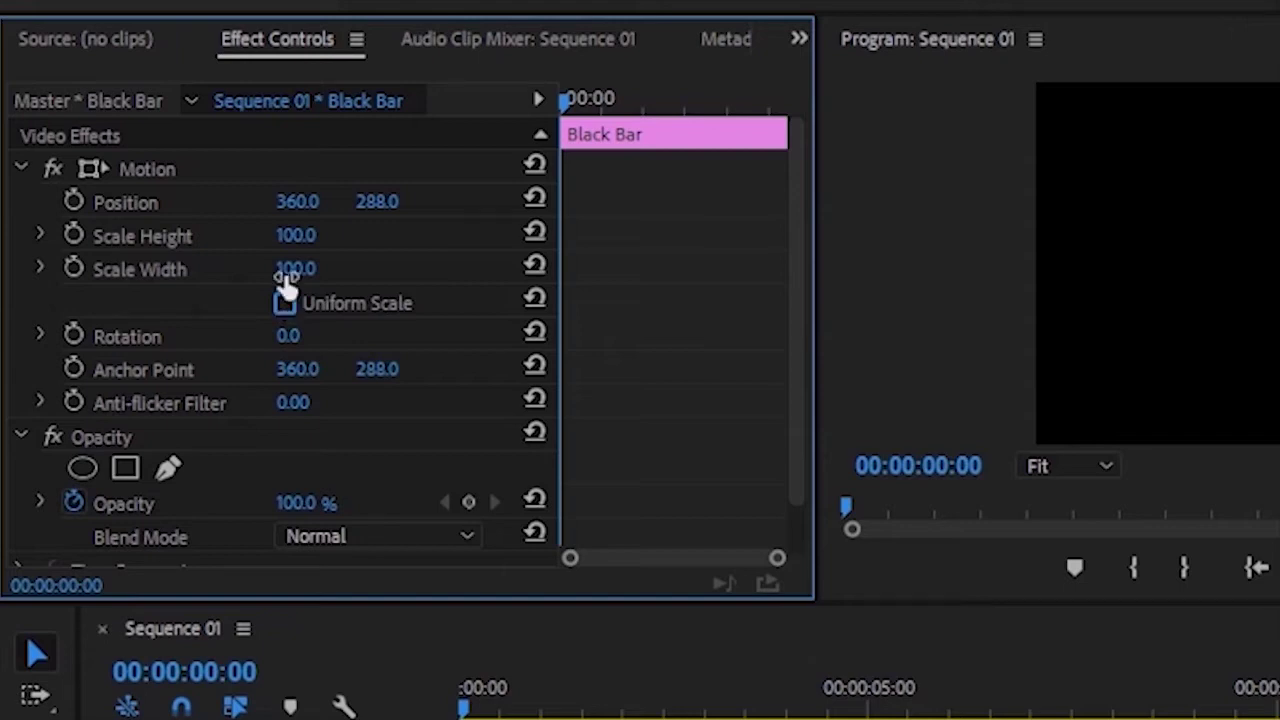
pyautogui.click(299, 235)
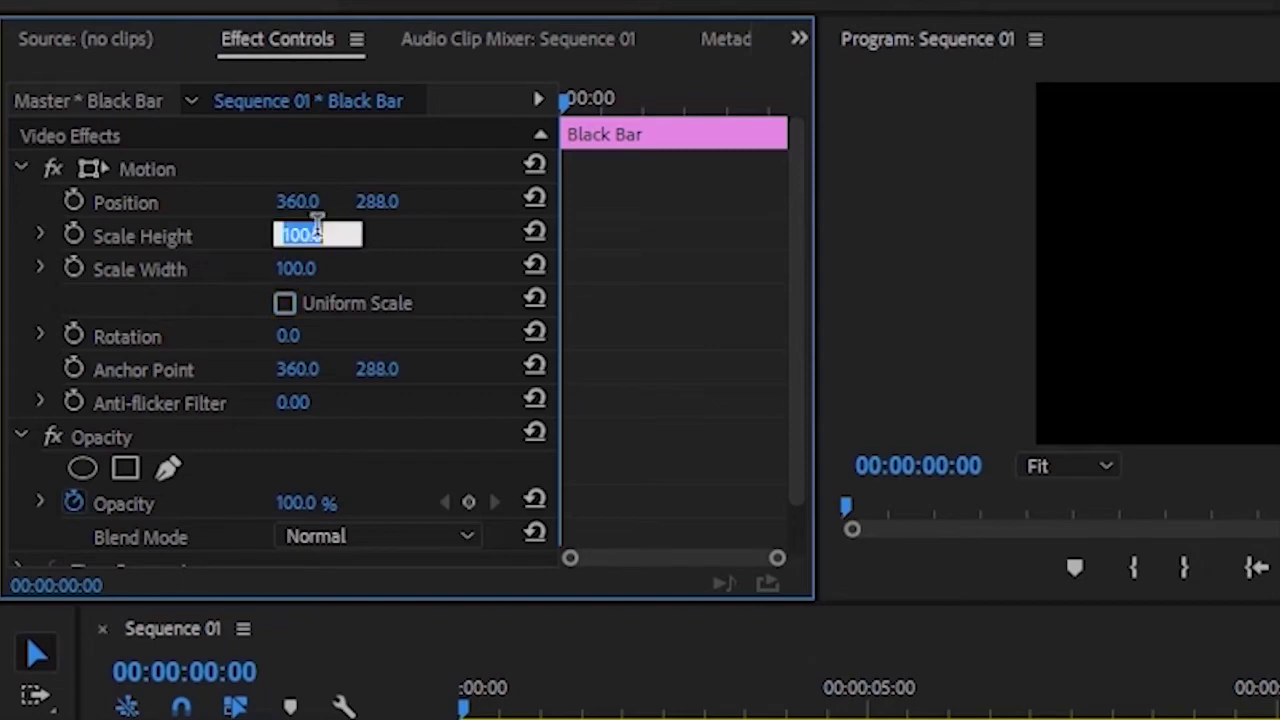
pyautogui.write('50')
pyautogui.press('Return')
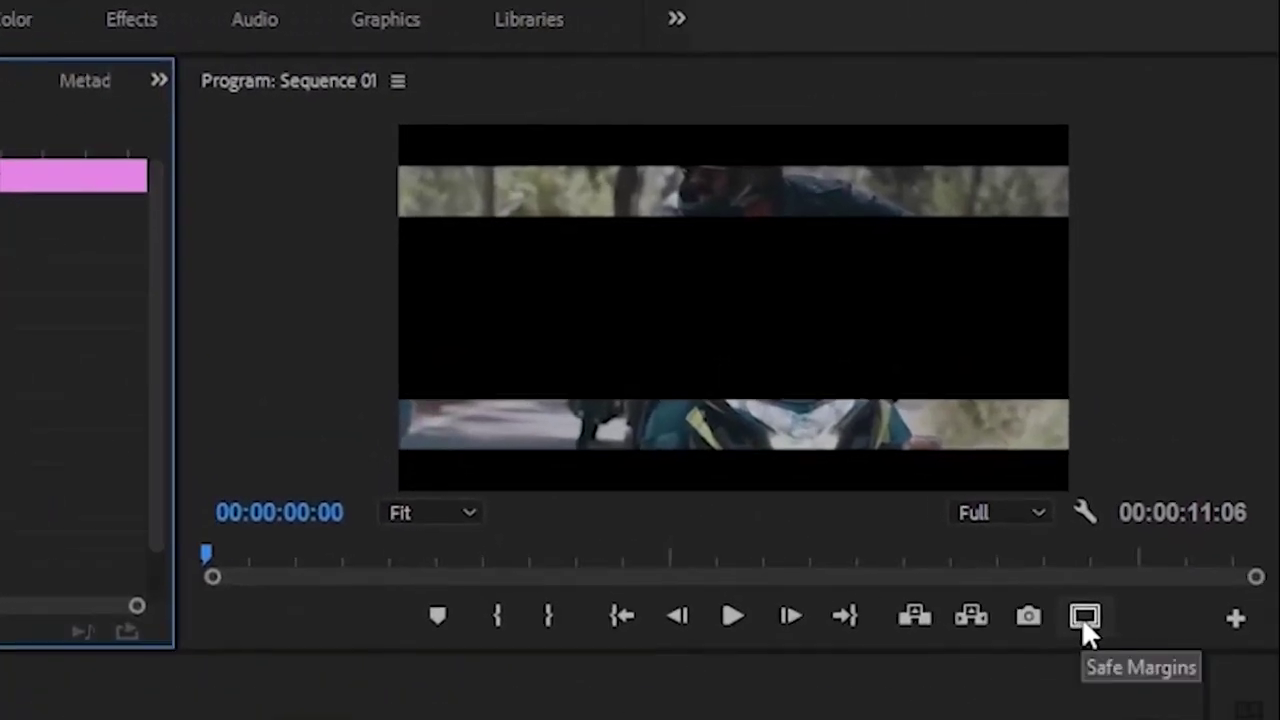
# Toggle the Safe Margins guides in the Program Monitor
pyautogui.click(1085, 616)
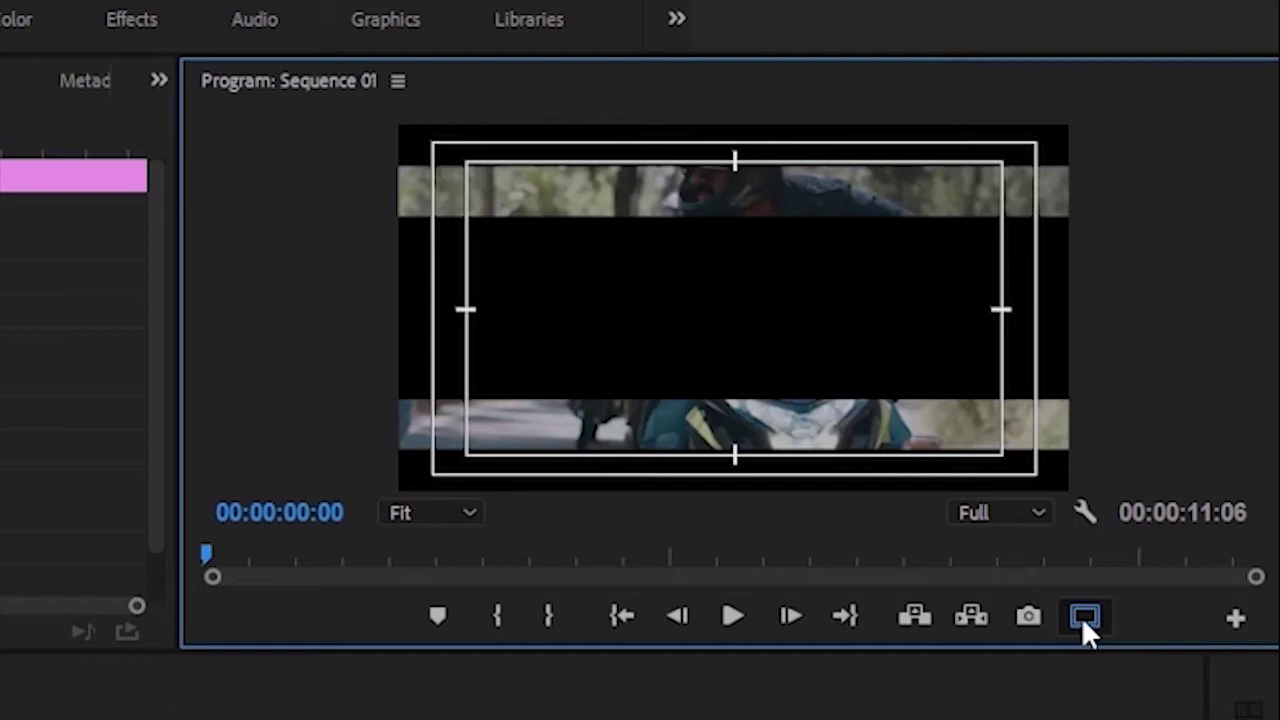
pyautogui.click(1085, 616)
pyautogui.click(1085, 616)
pyautogui.click(1085, 616)
pyautogui.click(1085, 616)
# Add the Safe Margins button to the Program Monitor button bar and turn the guides on
pyautogui.click(1236, 618)
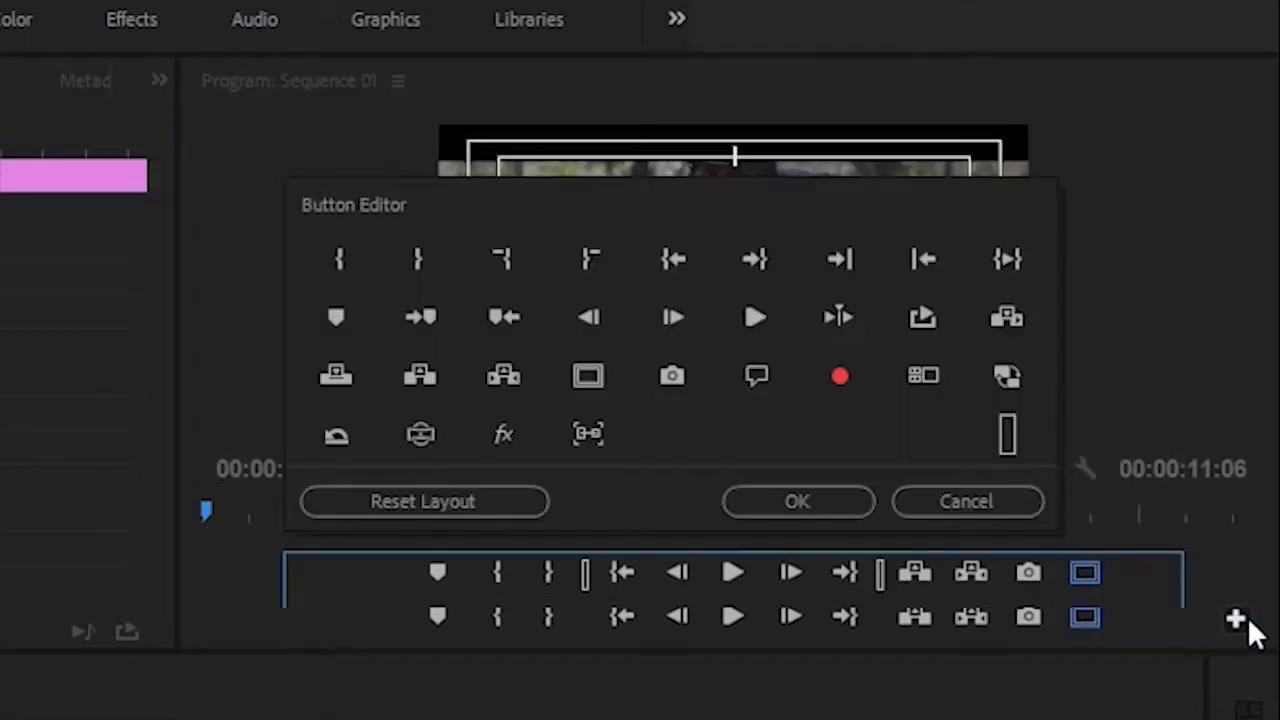
pyautogui.moveTo(591, 383); pyautogui.dragTo(1100, 585)
pyautogui.click(855, 508)
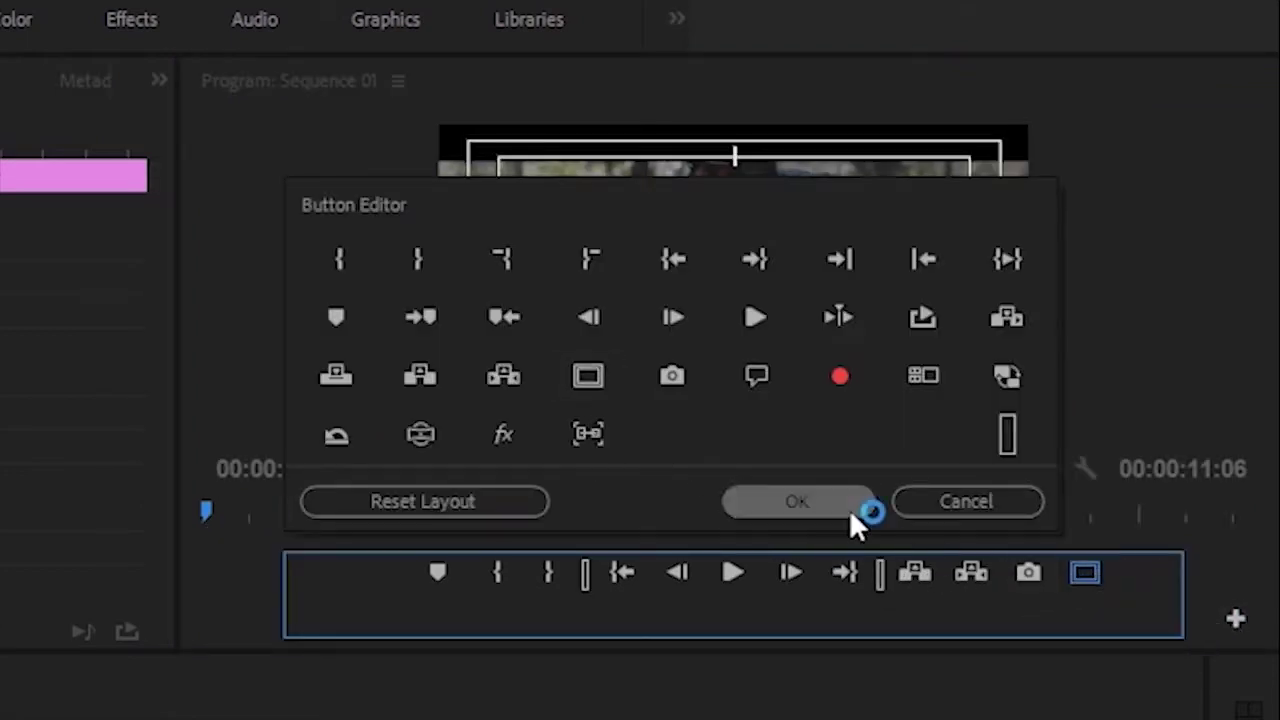
pyautogui.click(1087, 630)
pyautogui.click(1087, 630)
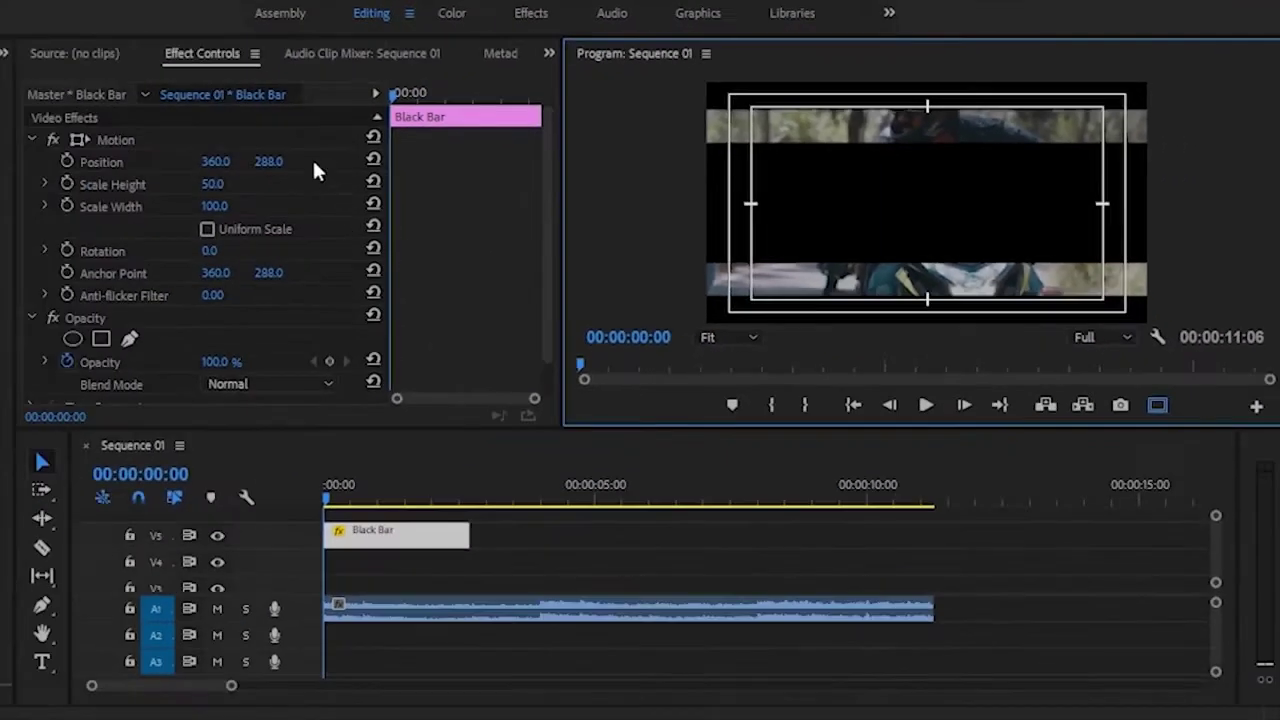
# Scrub Black Bar's Position Y from 288 down to 150
pyautogui.moveTo(268, 161); pyautogui.dragTo(178, 161)
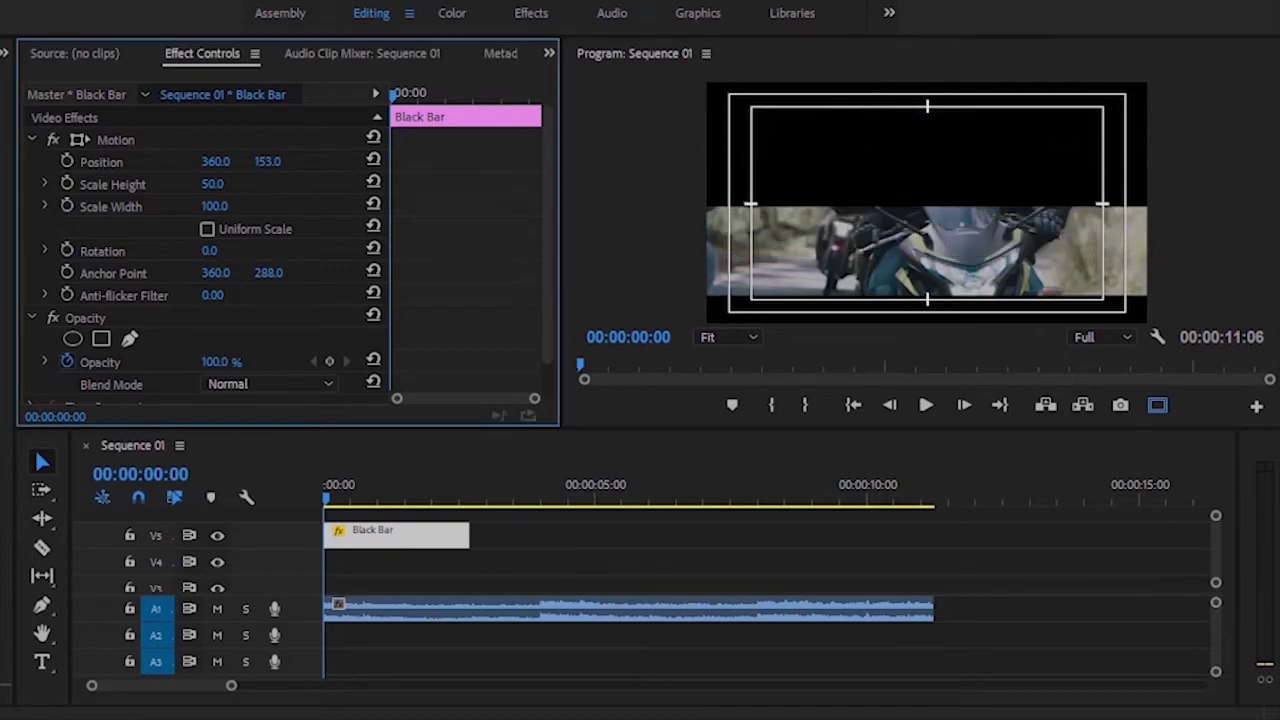
pyautogui.moveTo(178, 161); pyautogui.dragTo(175, 161)
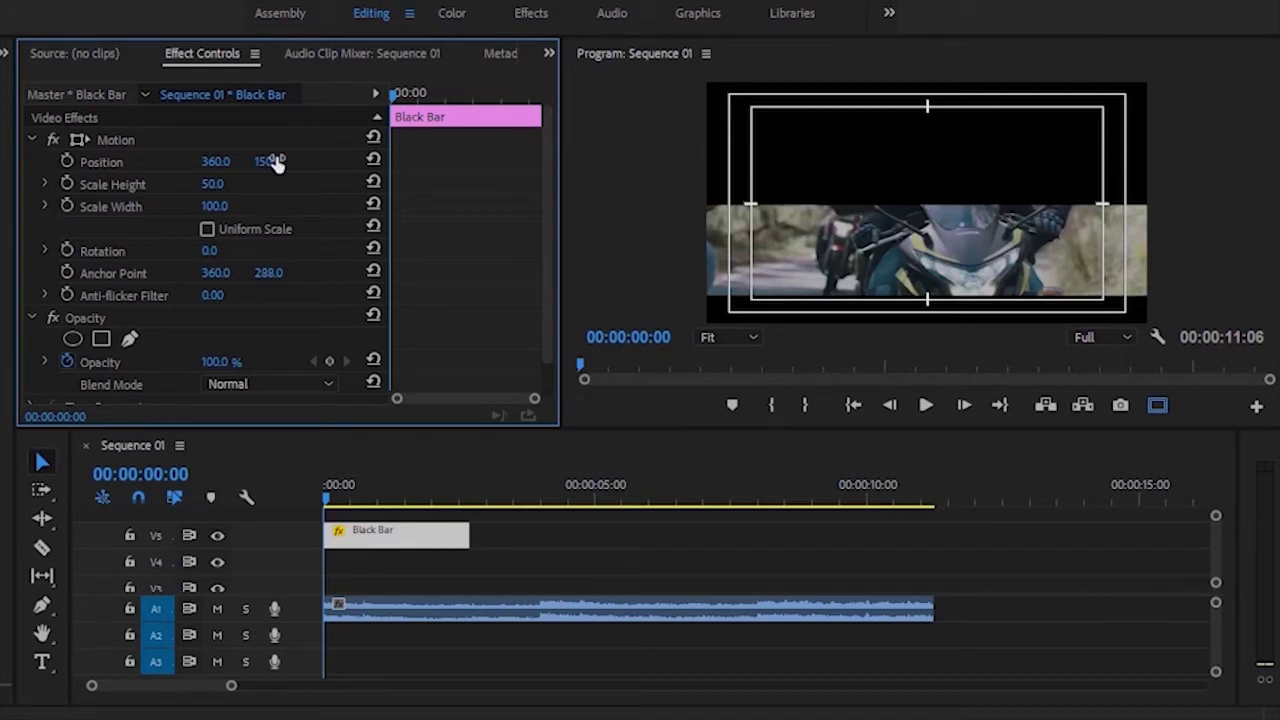
# Place the second Black Bar clip on V4 beneath V5's, then return to 00:00
pyautogui.click(388, 538)
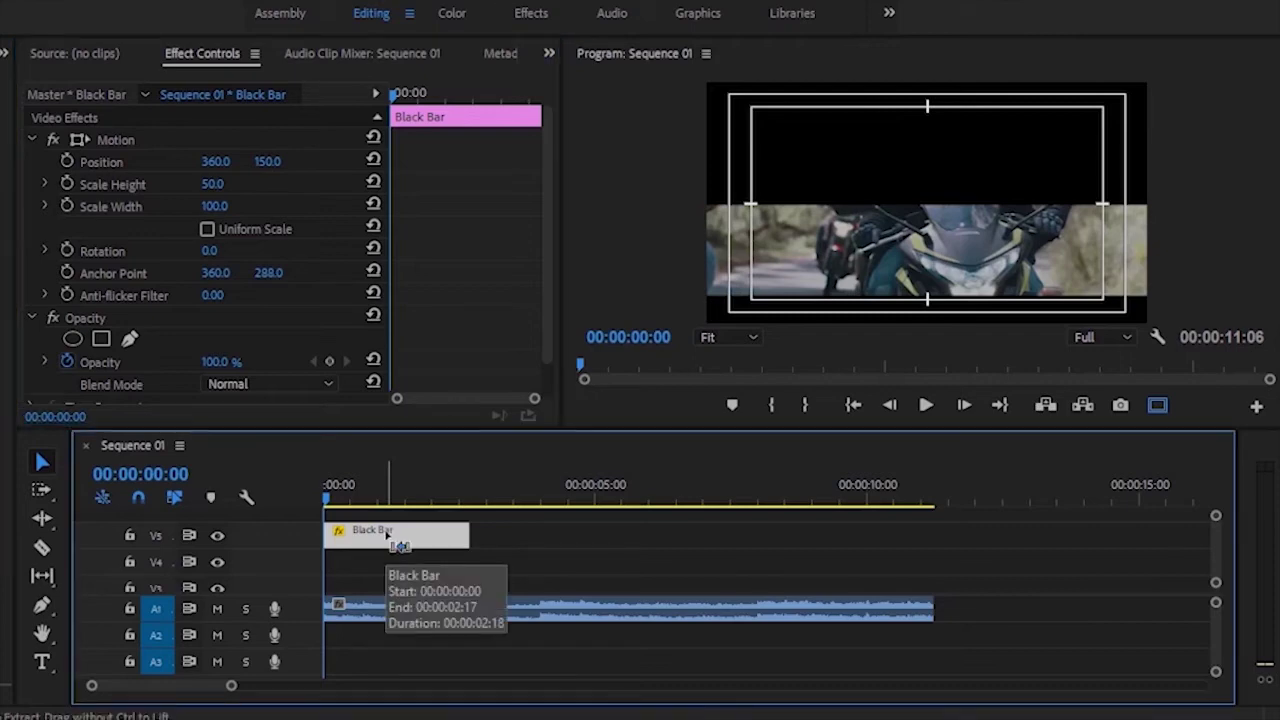
pyautogui.press('Down')
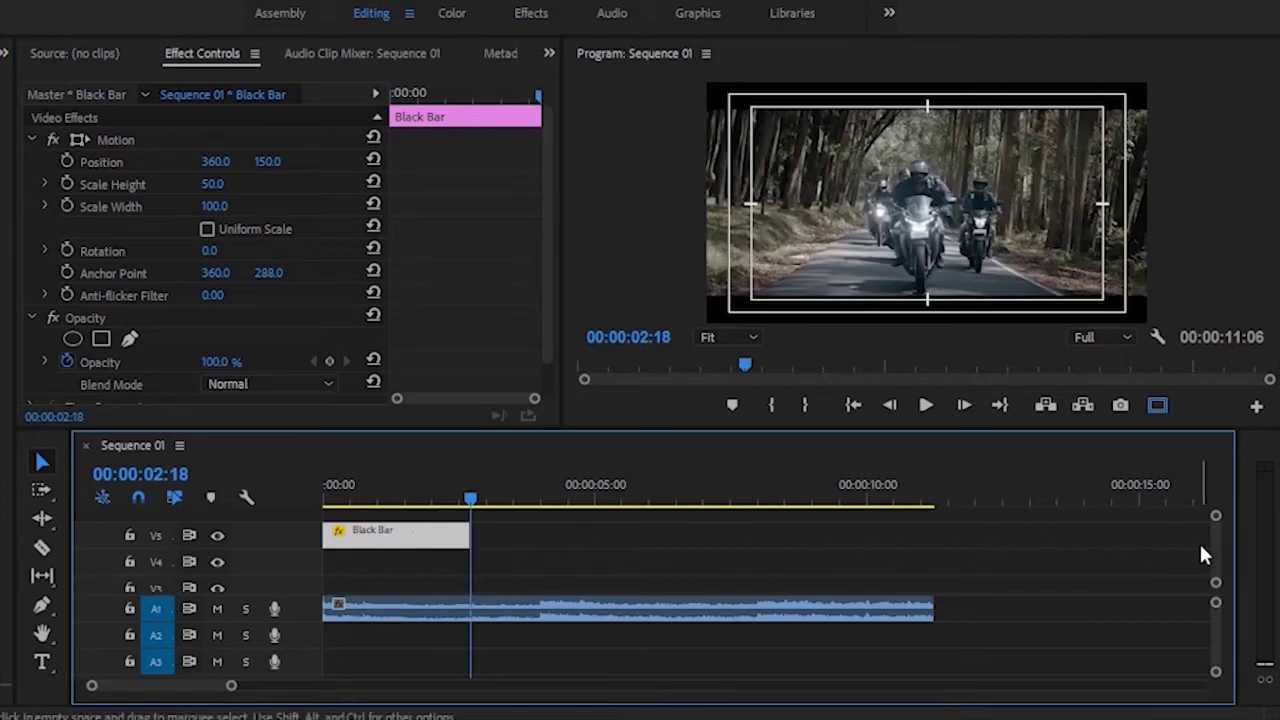
pyautogui.scroll(-2, 1209, 536)
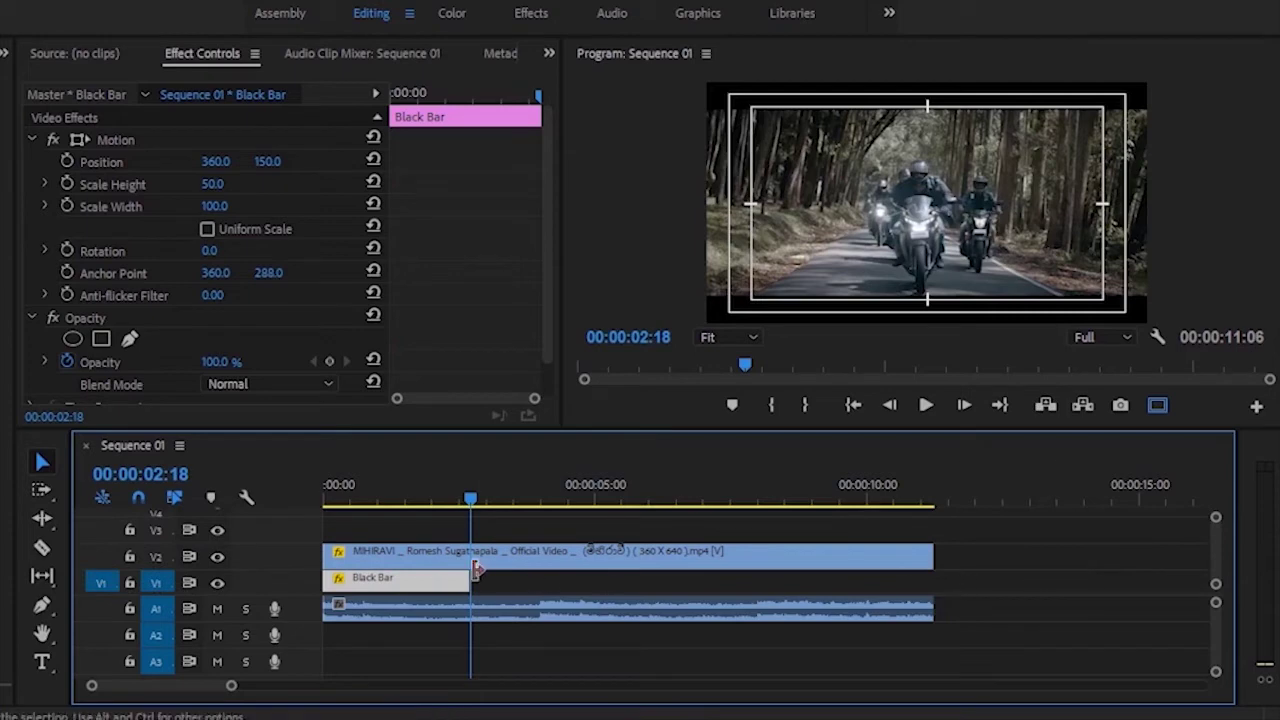
pyautogui.moveTo(429, 583); pyautogui.dragTo(431, 514)
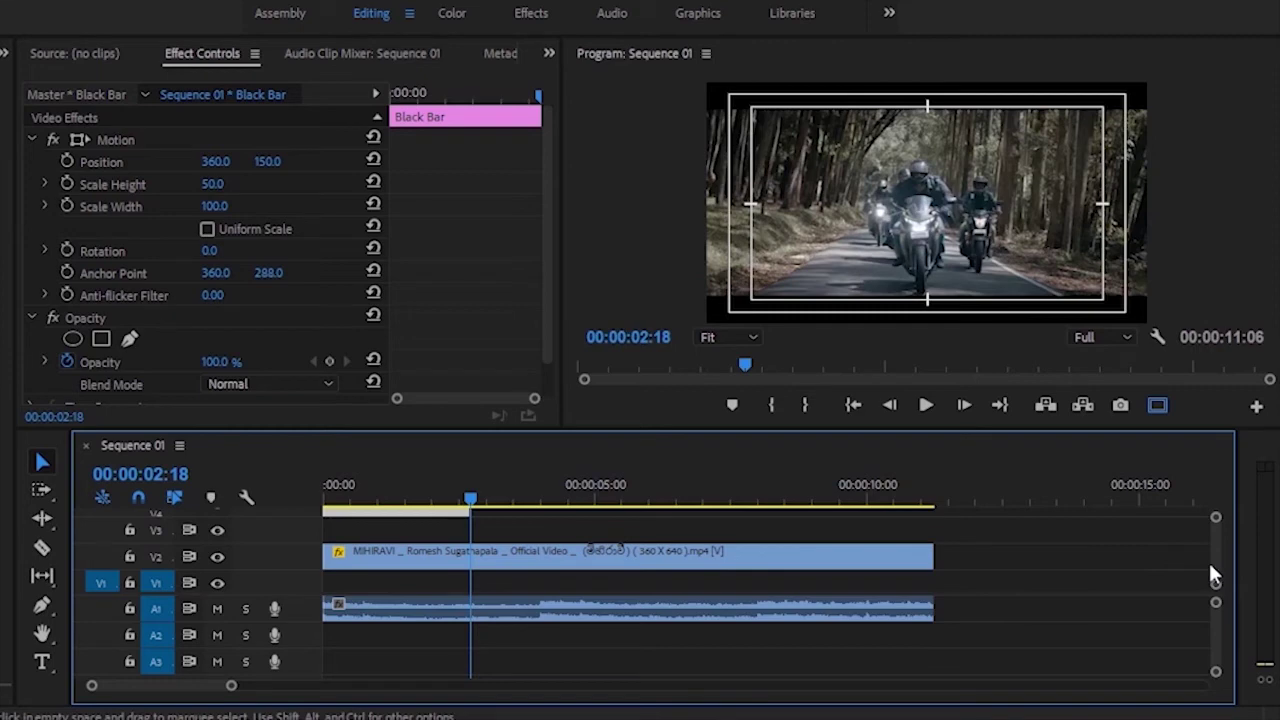
pyautogui.moveTo(1220, 563); pyautogui.dragTo(1217, 542)
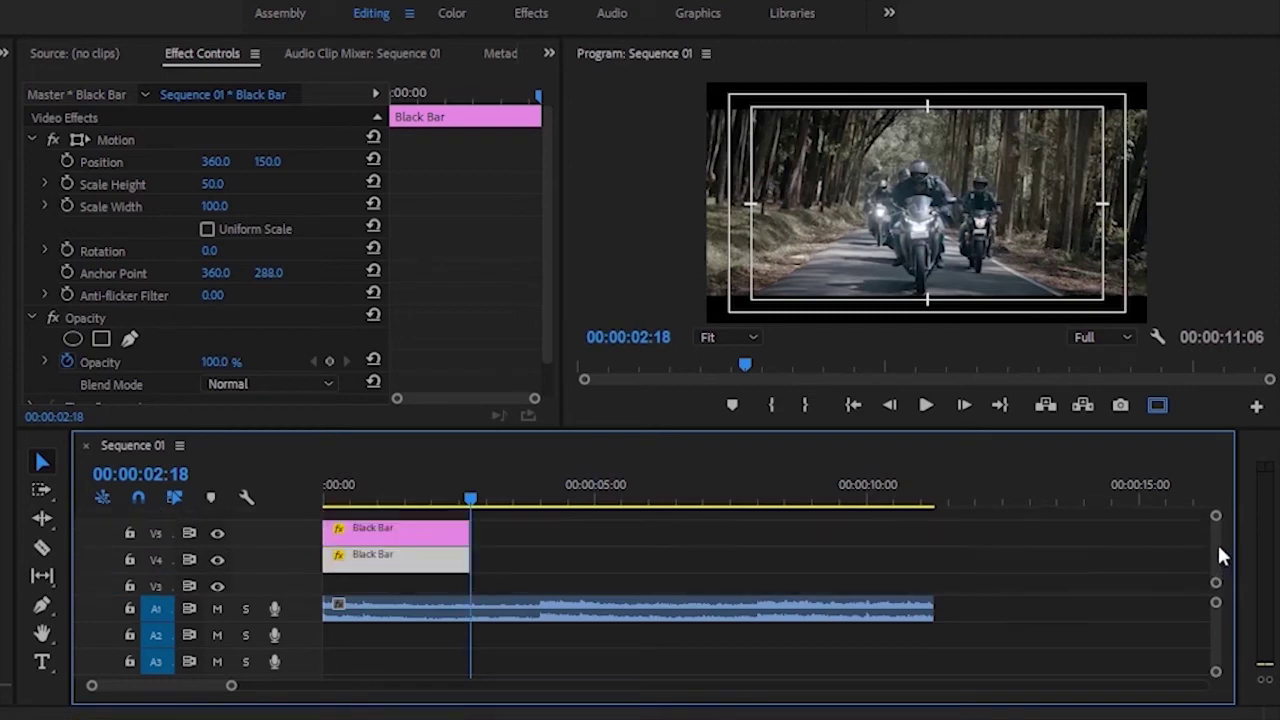
pyautogui.click(853, 405)
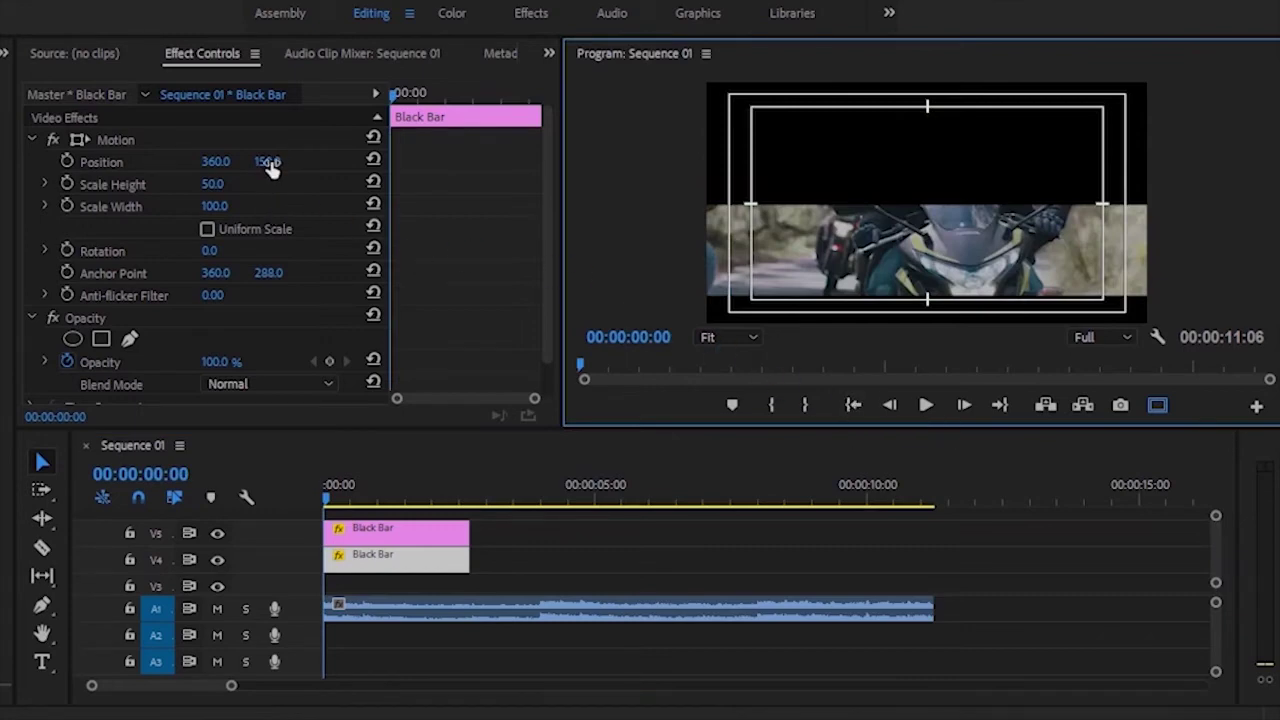
# Set the V5 Black Bar's Position Y to 437 and add a Position keyframe at 00:00
pyautogui.moveTo(268, 161); pyautogui.dragTo(412, 161)
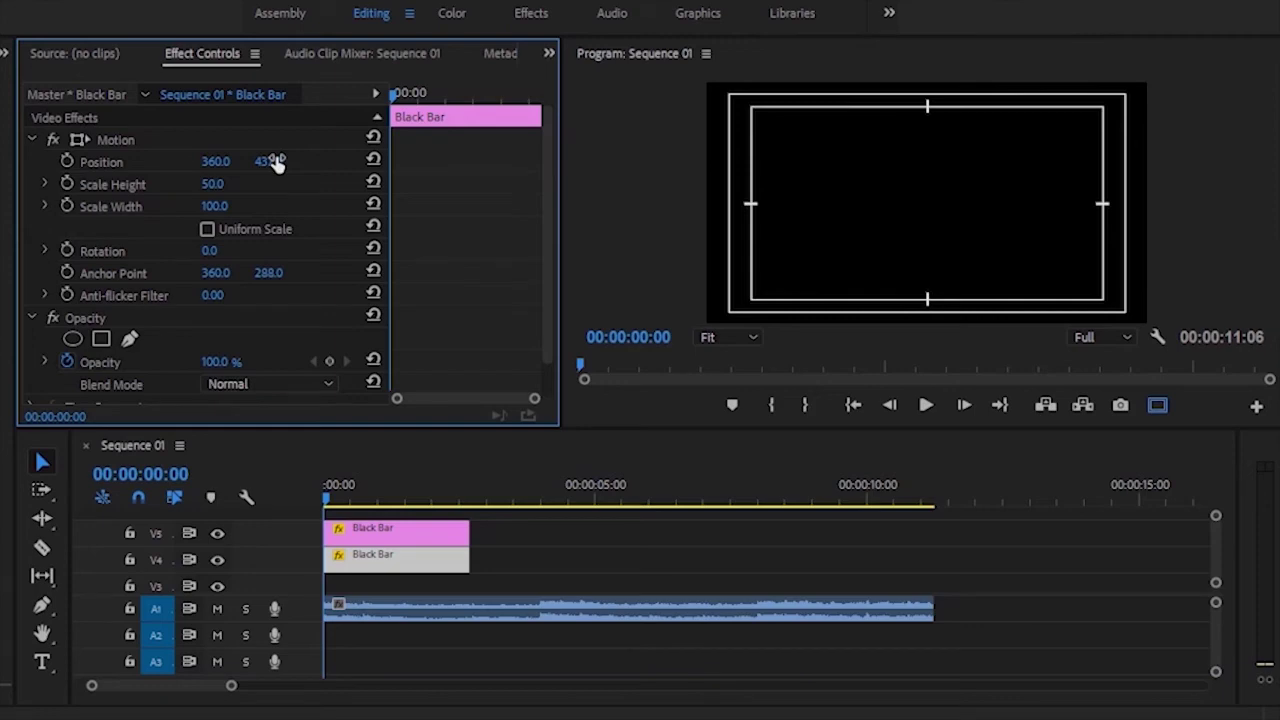
pyautogui.click(88, 162)
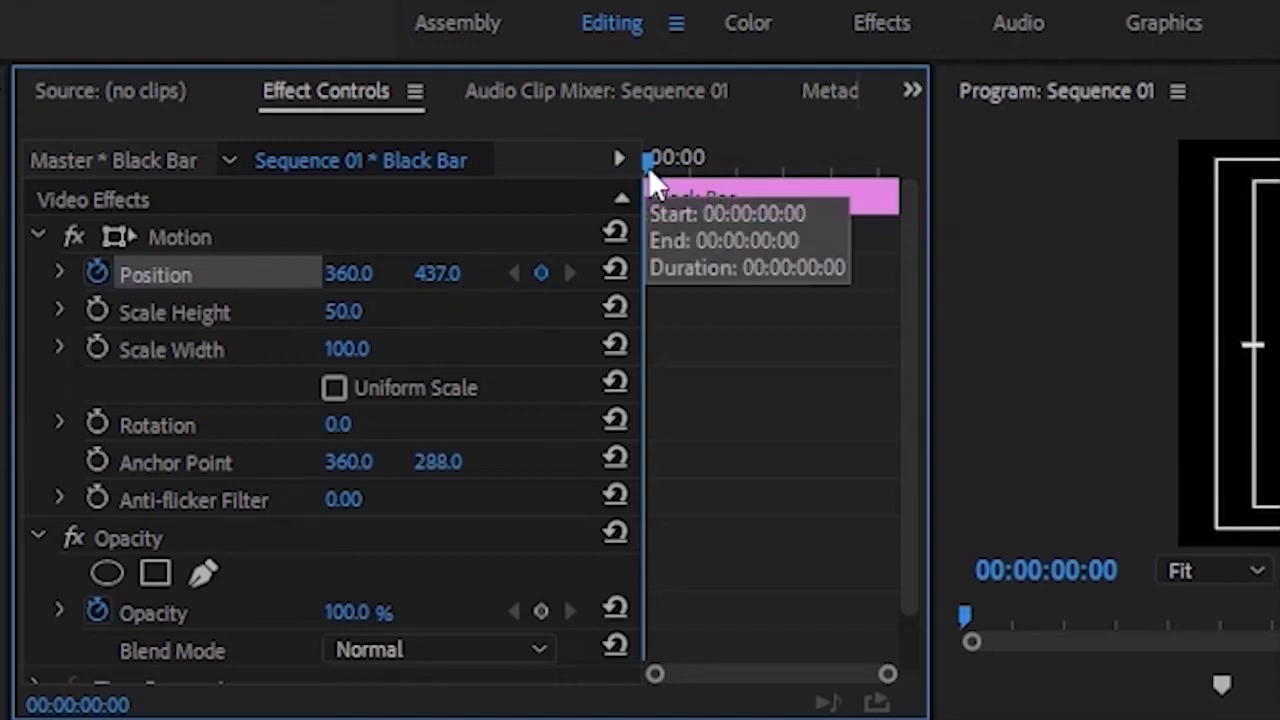
# Keyframe the V5 Black Bar's Position Y to 655 and shift that keyframe to about 00:00:02:17
pyautogui.moveTo(648, 165); pyautogui.dragTo(726, 162)
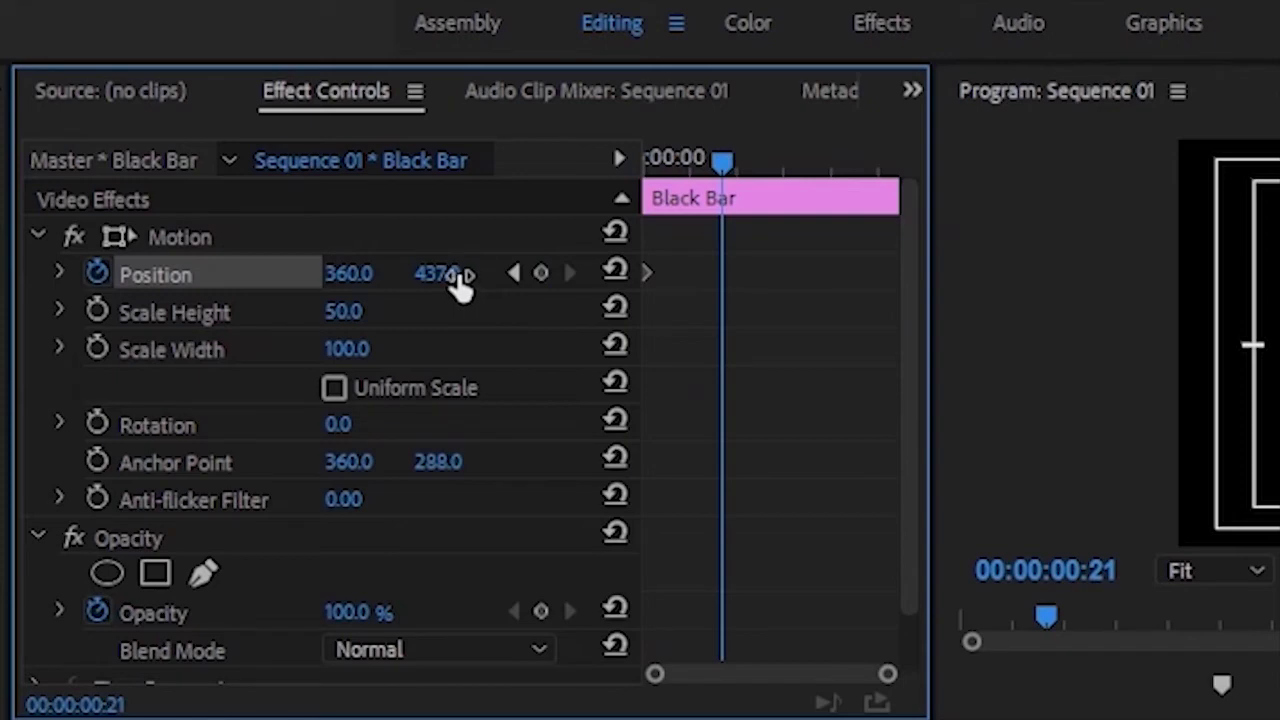
pyautogui.moveTo(457, 286); pyautogui.dragTo(505, 273)
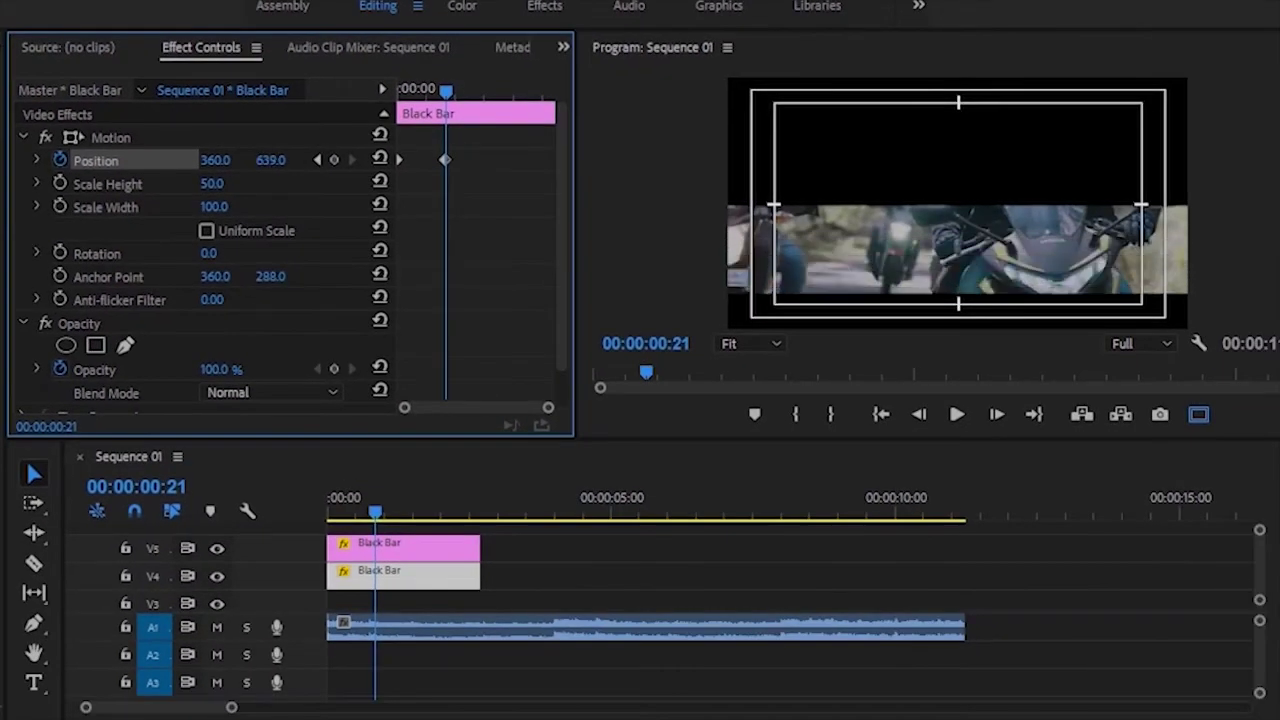
pyautogui.moveTo(270, 160); pyautogui.dragTo(285, 160)
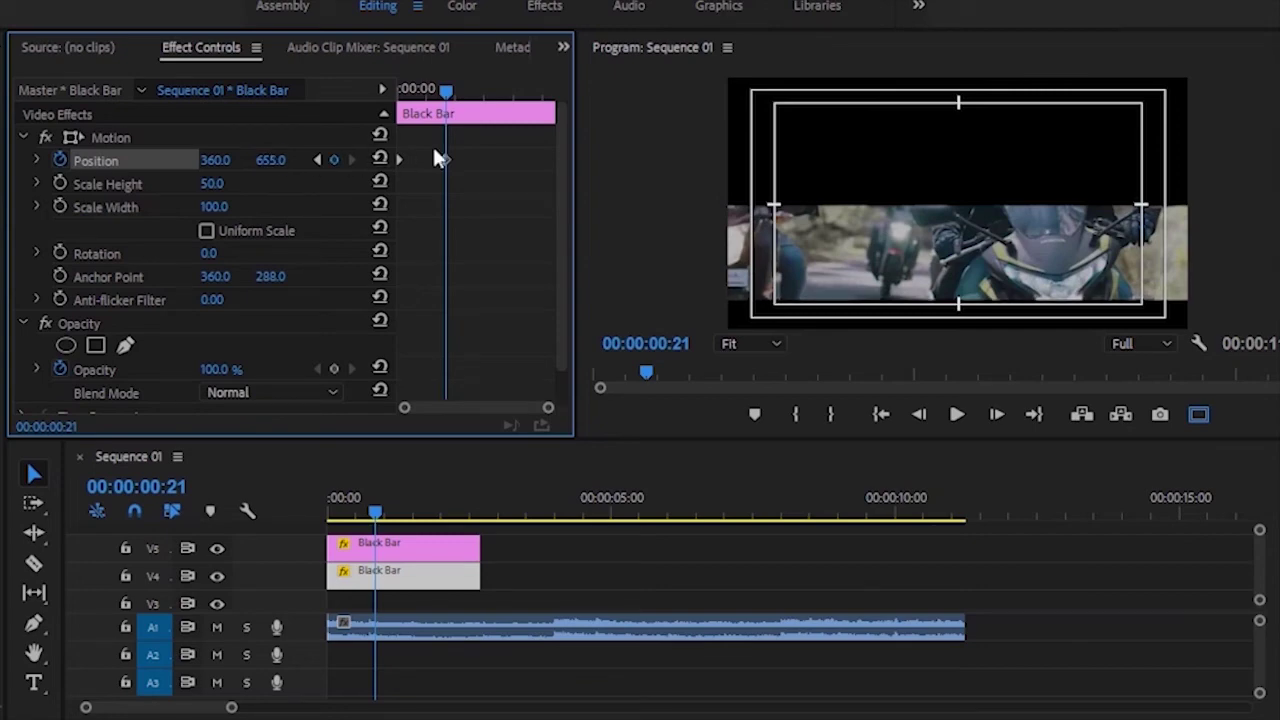
pyautogui.moveTo(447, 160); pyautogui.dragTo(551, 160)
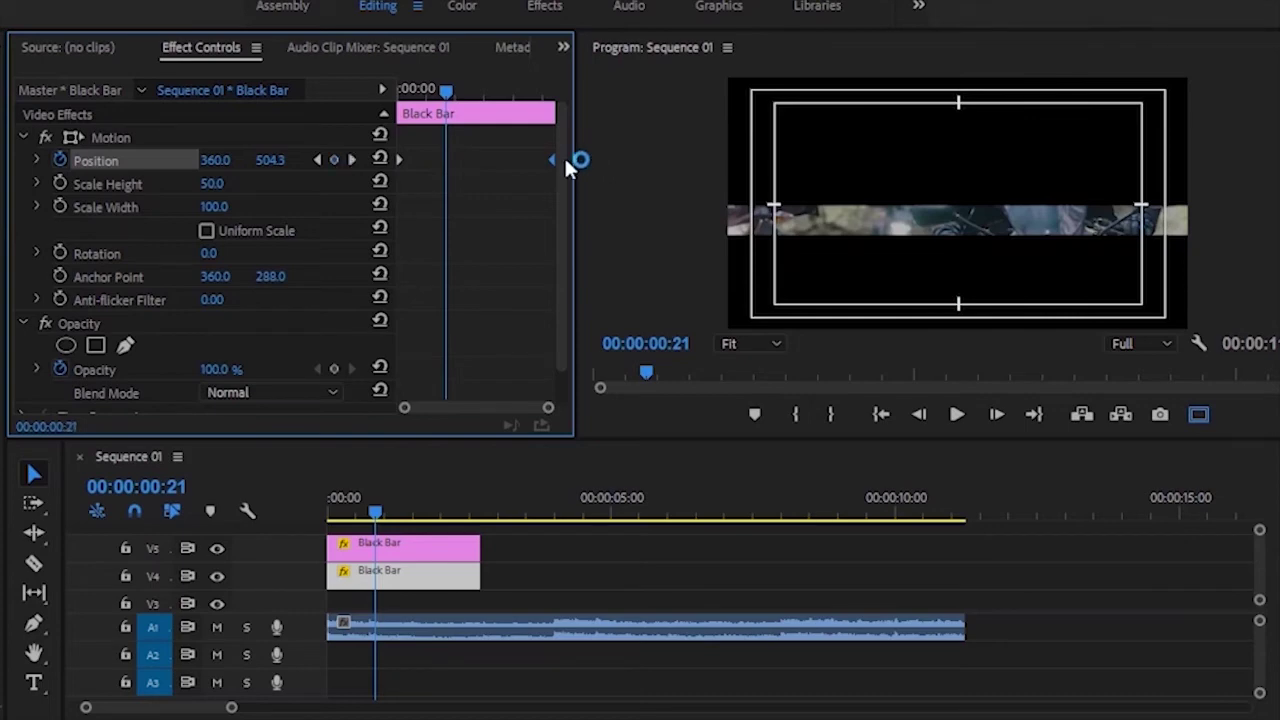
pyautogui.click(446, 575)
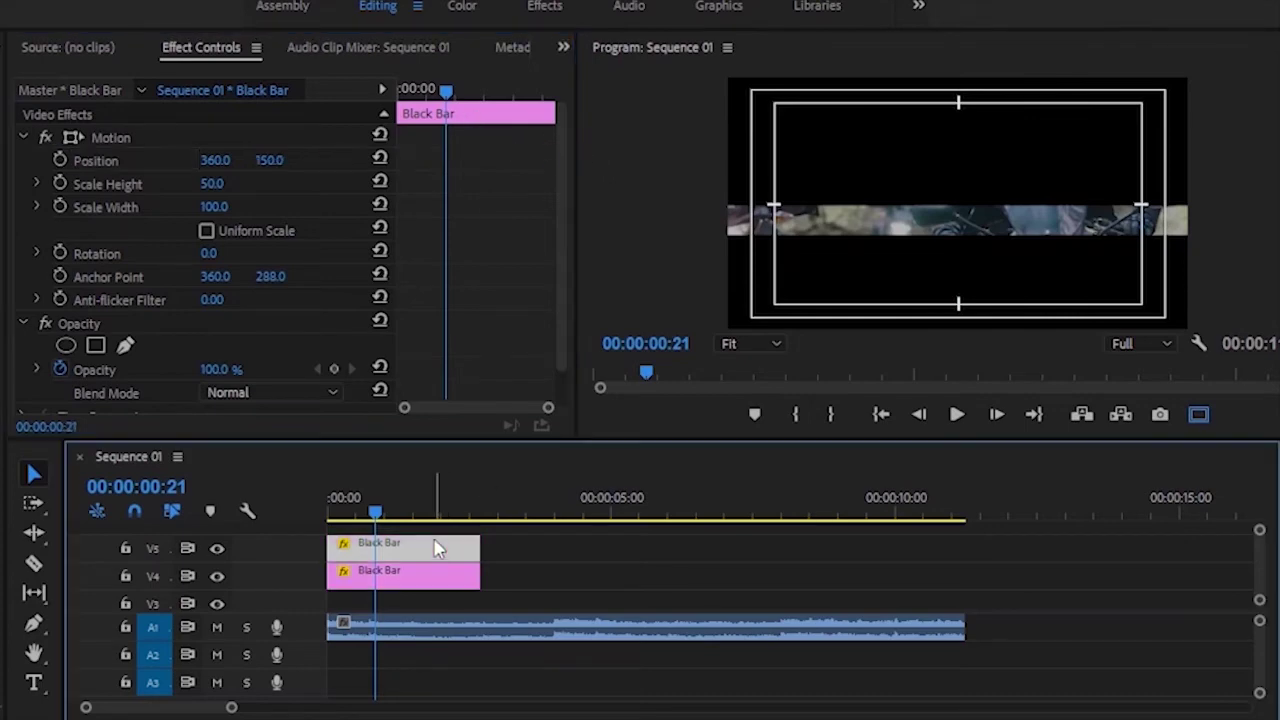
# Keyframe the V4 Black Bar's Position from 150 at the clip start to -72, placed later
pyautogui.moveTo(447, 95); pyautogui.dragTo(378, 115)
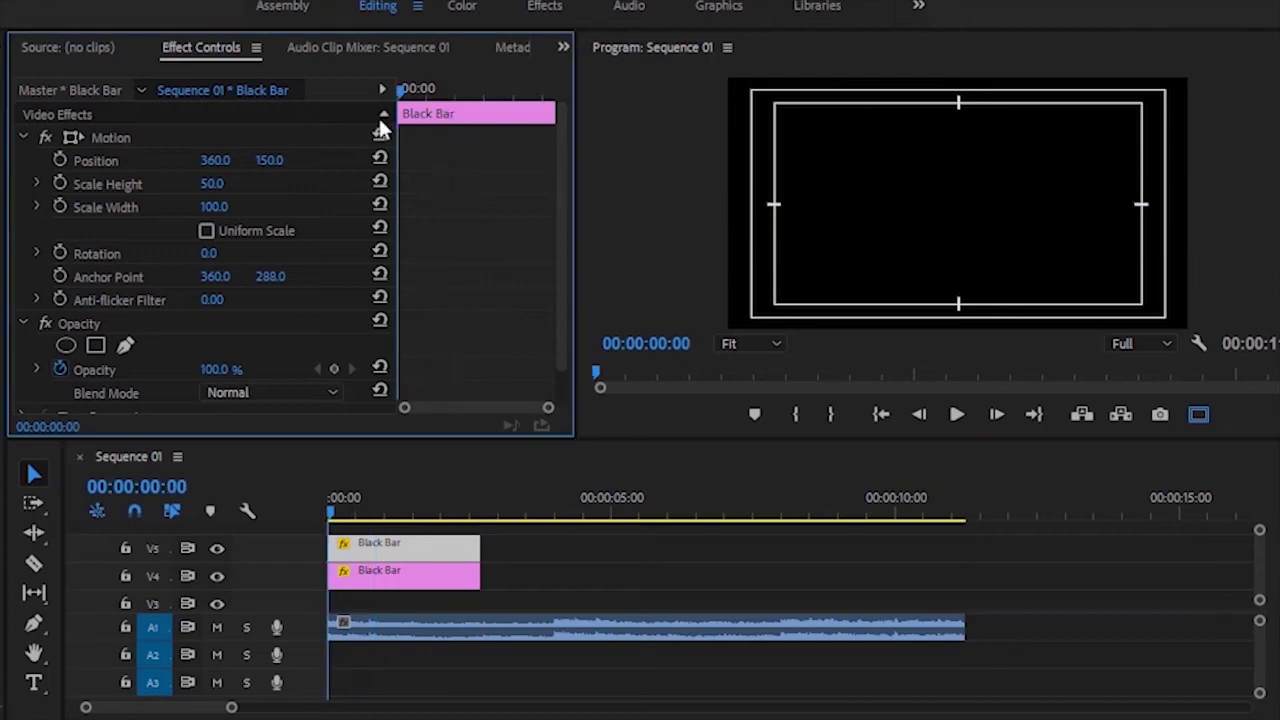
pyautogui.click(59, 160)
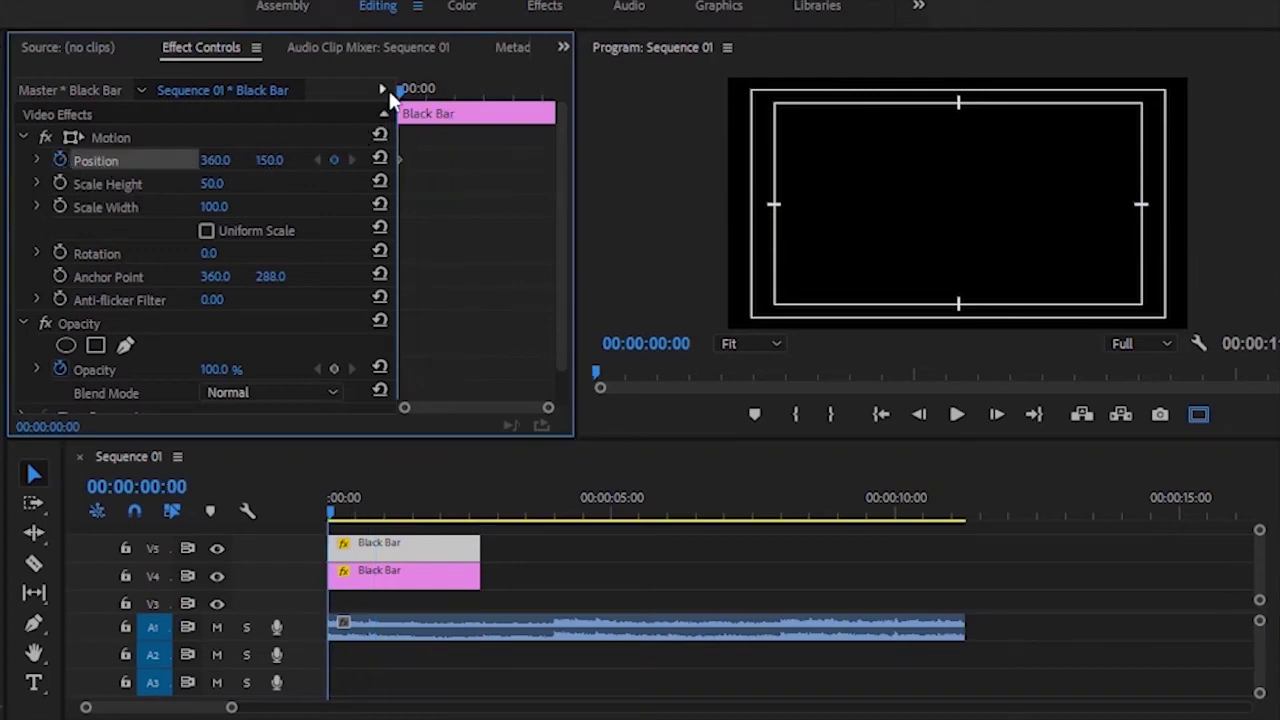
pyautogui.moveTo(400, 91); pyautogui.dragTo(497, 107)
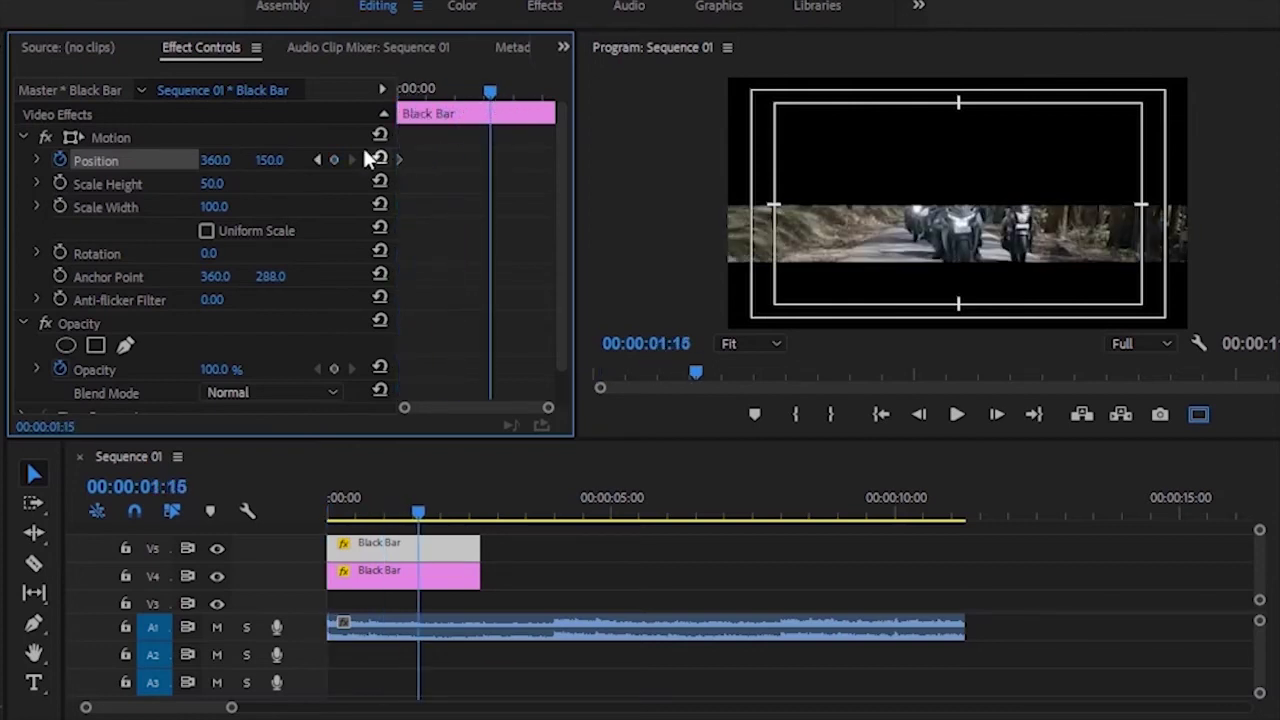
pyautogui.moveTo(276, 166); pyautogui.dragTo(200, 166)
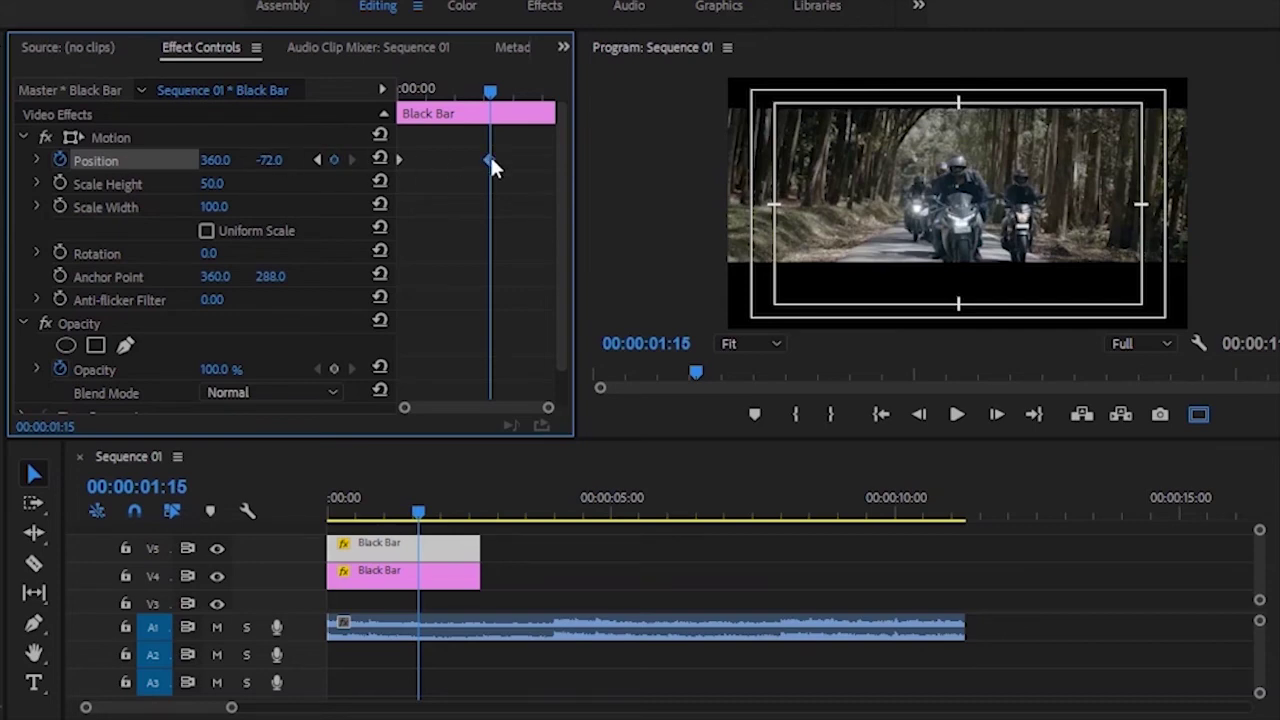
pyautogui.moveTo(490, 158); pyautogui.dragTo(588, 158)
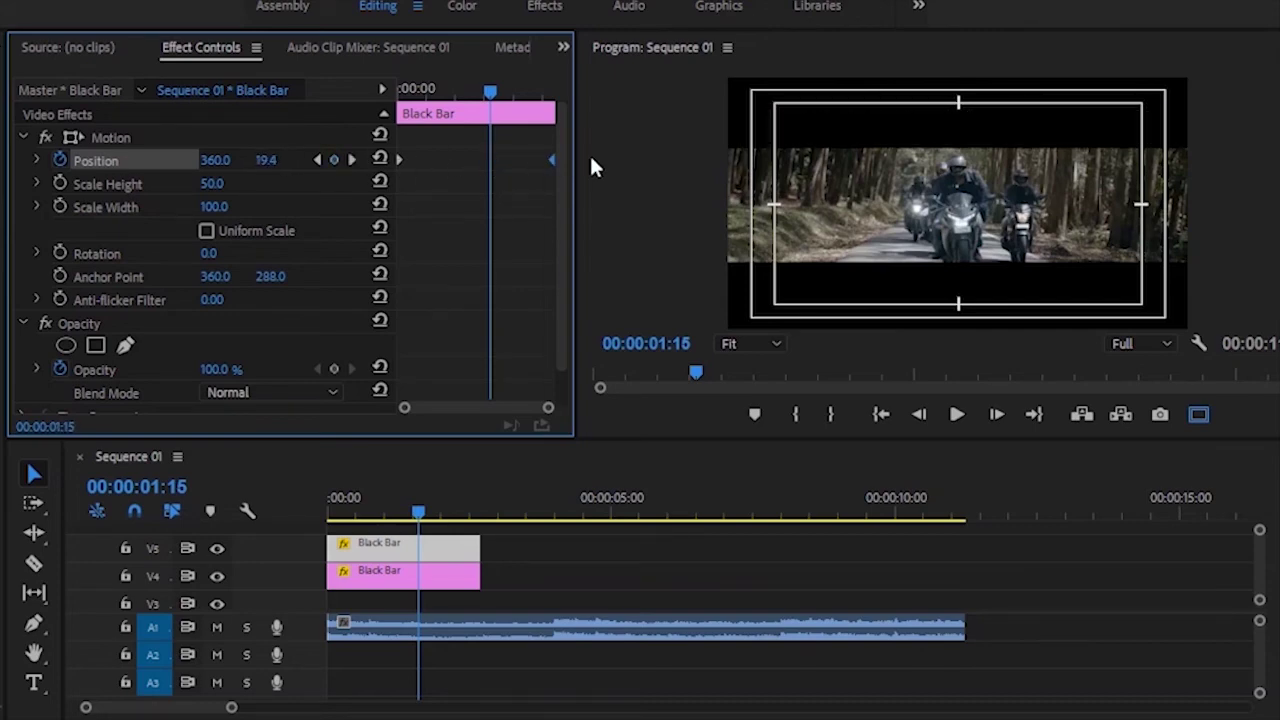